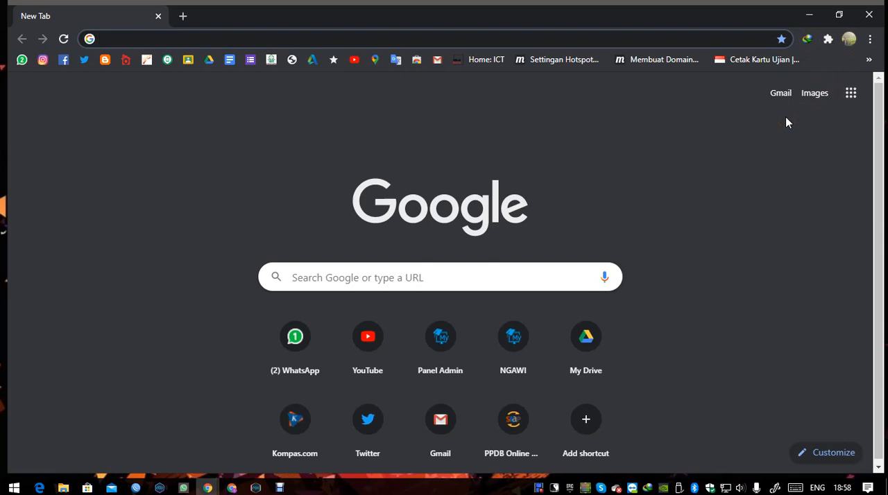
# - Start adding a new person from the browser's profile list
pyautogui.click(848, 42)
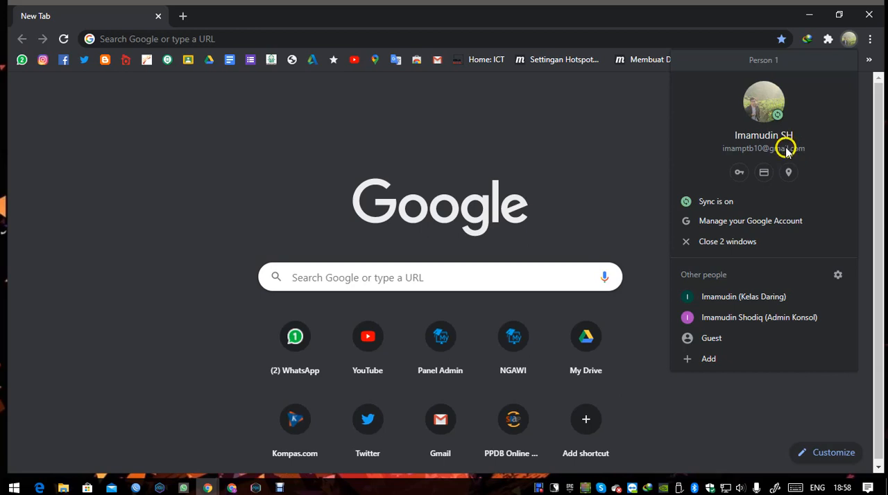
pyautogui.click(505, 150)
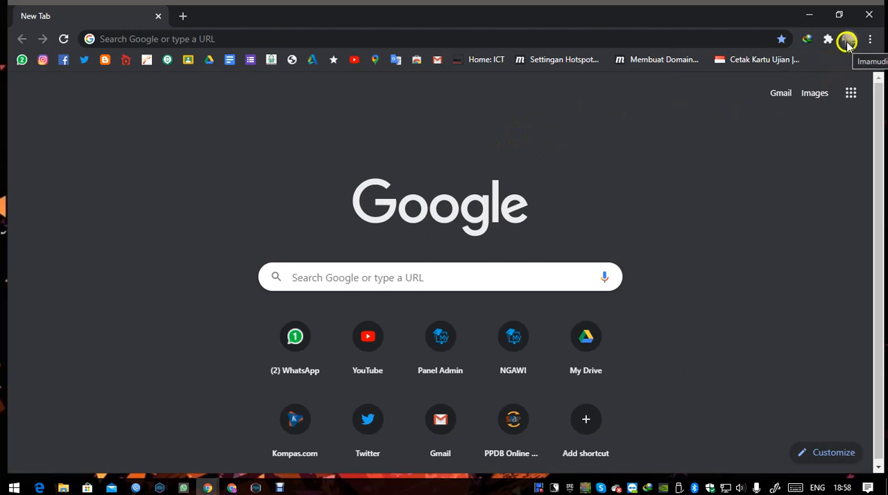
pyautogui.click(850, 42)
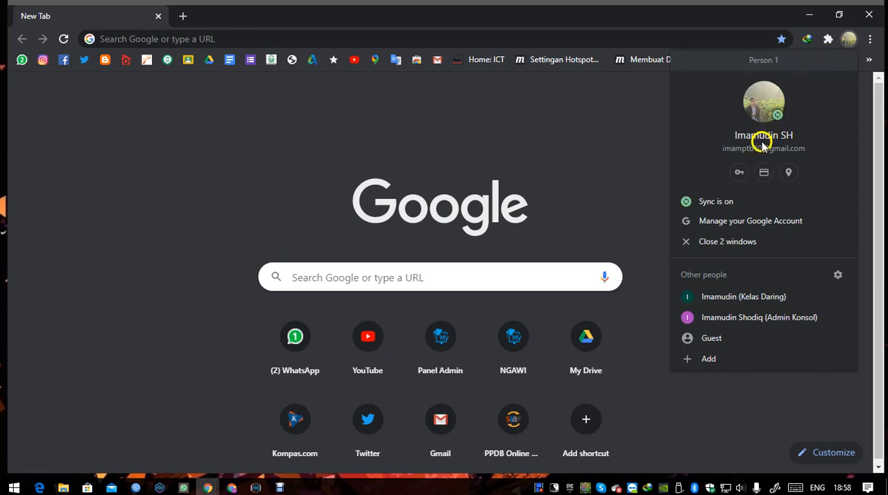
pyautogui.click(708, 359)
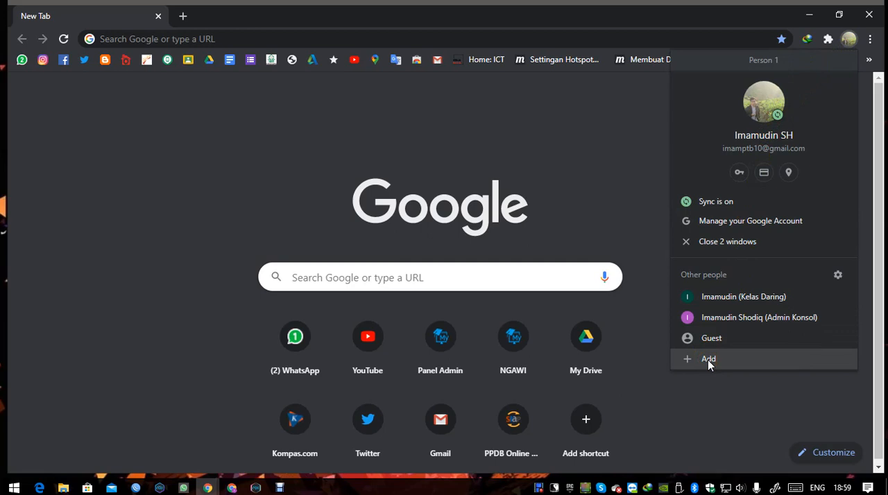
pyautogui.click(707, 360)
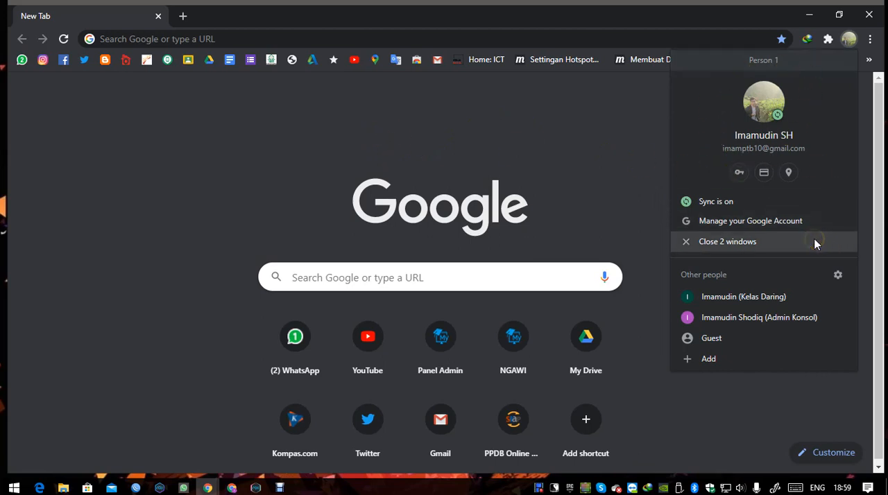
pyautogui.click(712, 359)
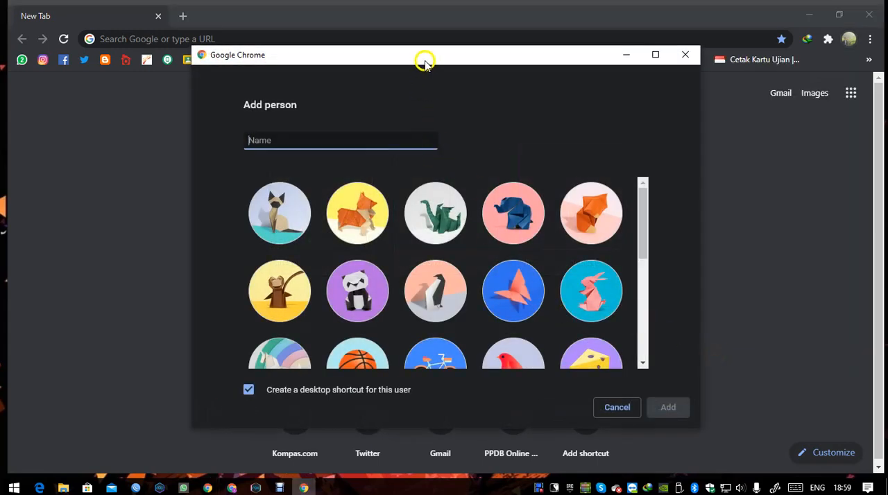
# - Create the profile Kelas Daring with the origami cat avatar, keeping the desktop shortcut option enabled
pyautogui.moveTo(424, 63); pyautogui.dragTo(478, 73)
pyautogui.click(417, 147)
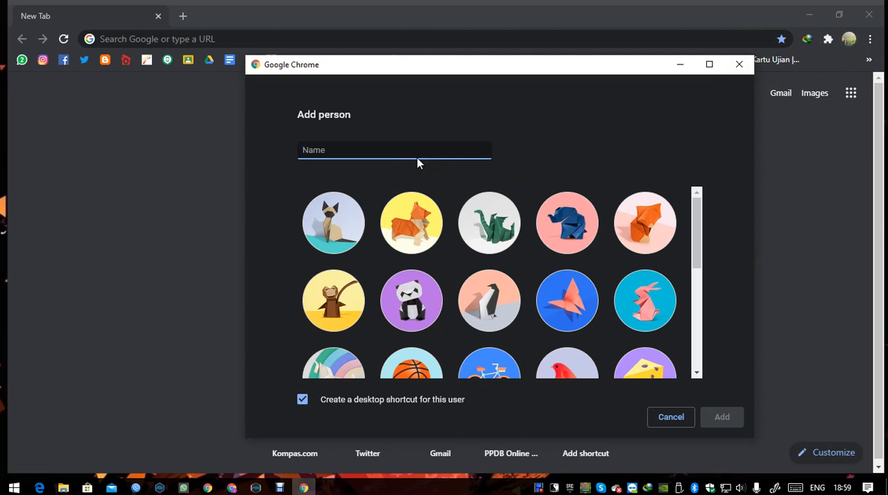
pyautogui.write('Kelas Dari')
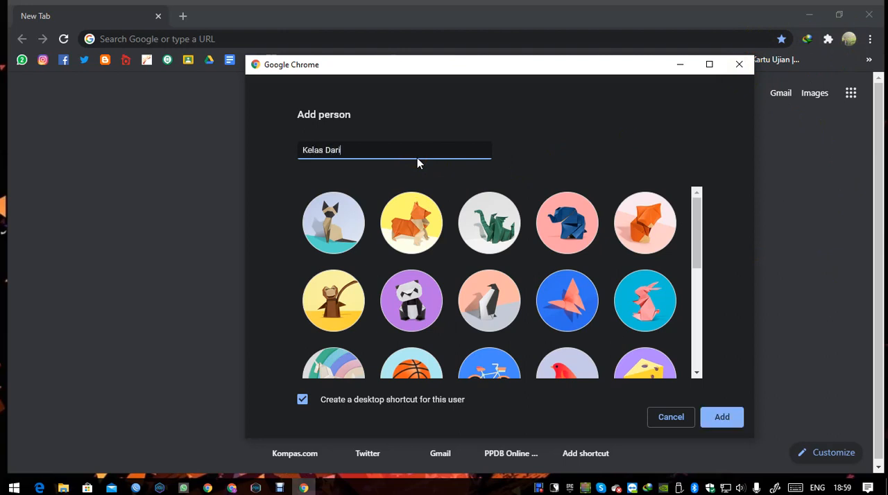
pyautogui.write('ng')
pyautogui.click(351, 223)
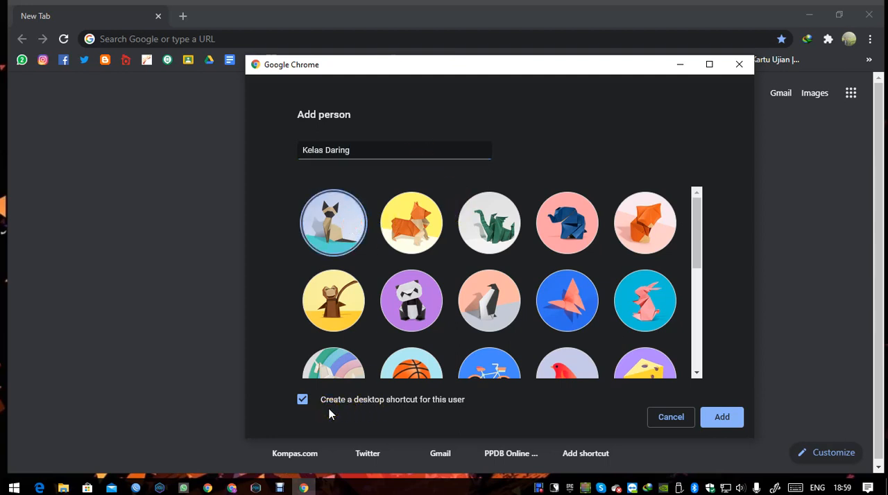
pyautogui.click(722, 419)
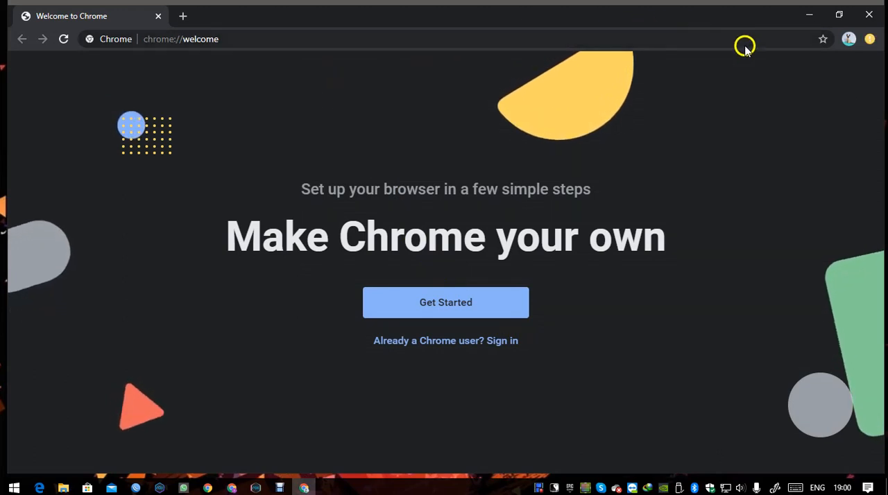
# - Check the sign-in and sync status of the new Kelas Daring profile
pyautogui.click(849, 39)
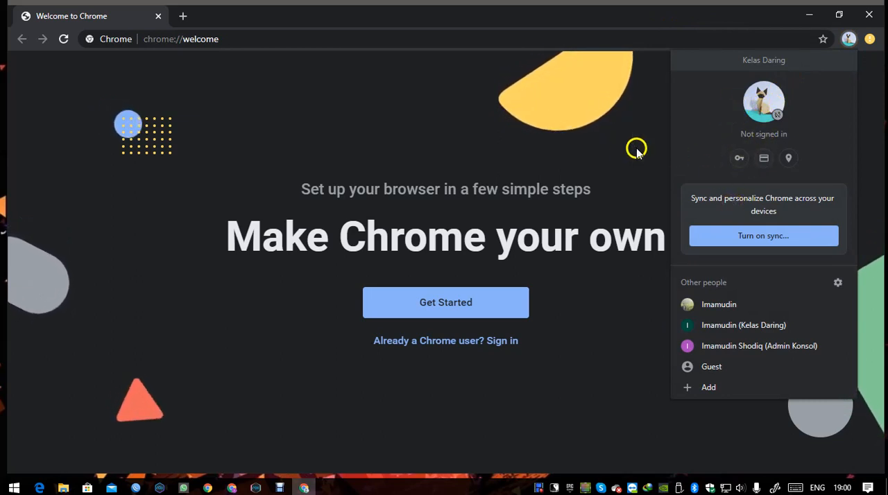
pyautogui.click(723, 139)
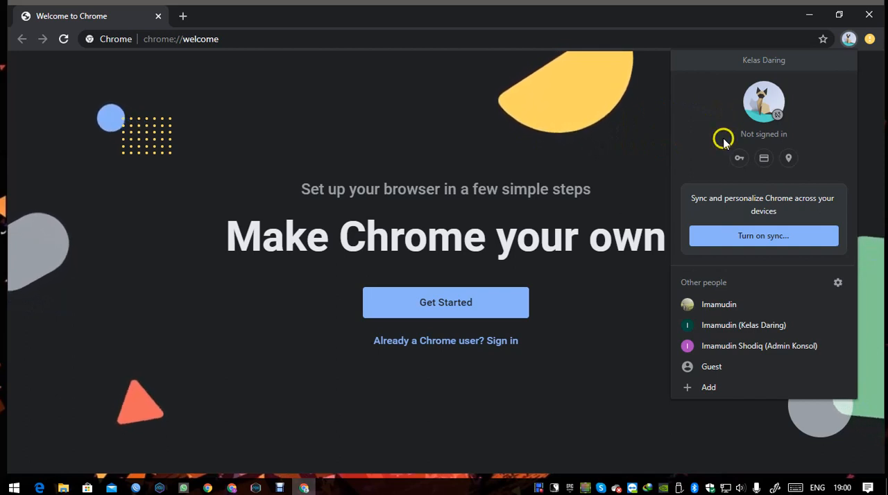
pyautogui.click(722, 139)
pyautogui.click(539, 140)
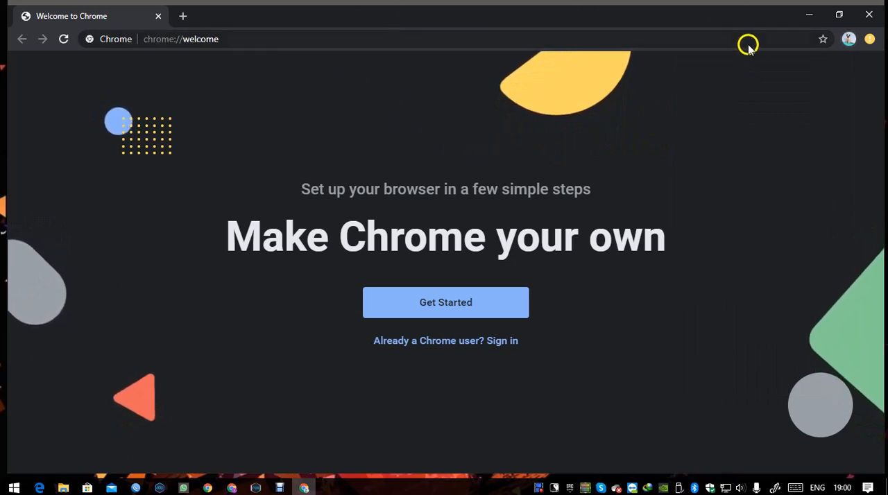
# - Go to gsuite.google.com/dashboard in the new profile's window
pyautogui.click(285, 43)
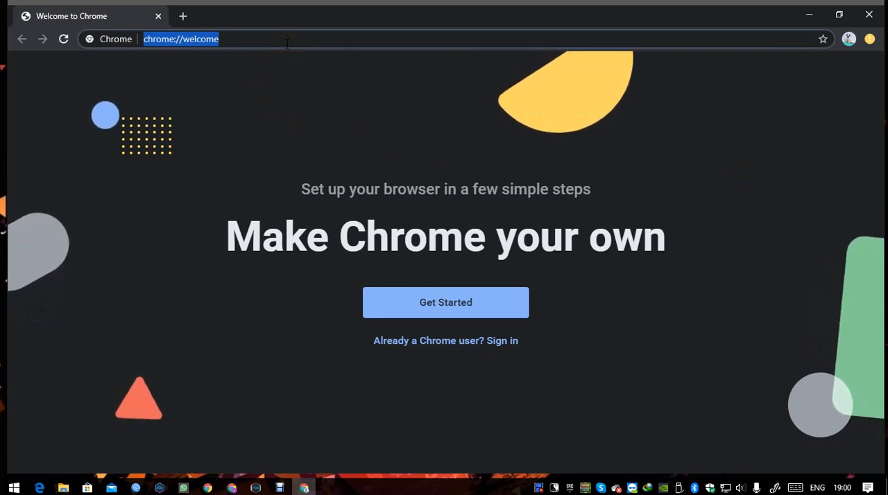
pyautogui.write('gsuite.')
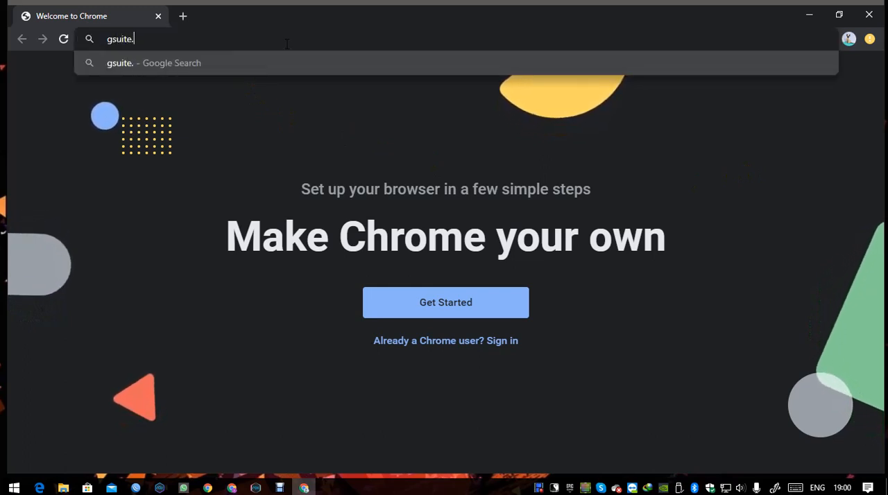
pyautogui.write('google.co')
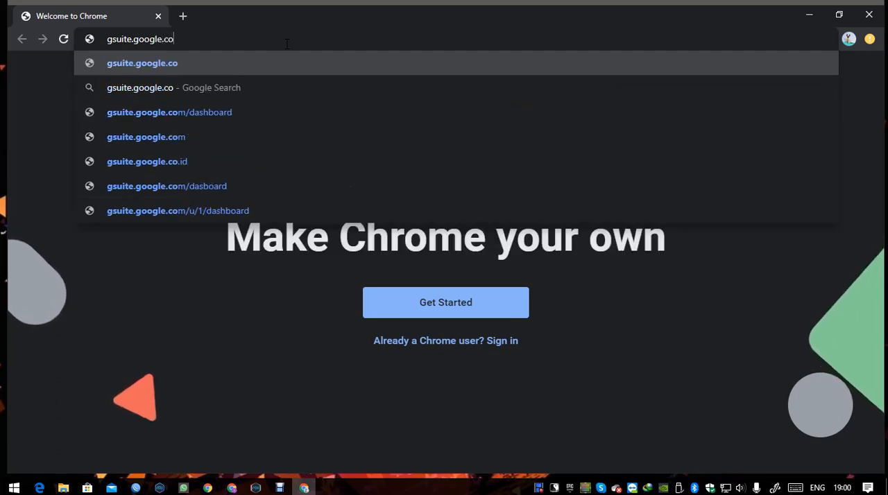
pyautogui.write('m/')
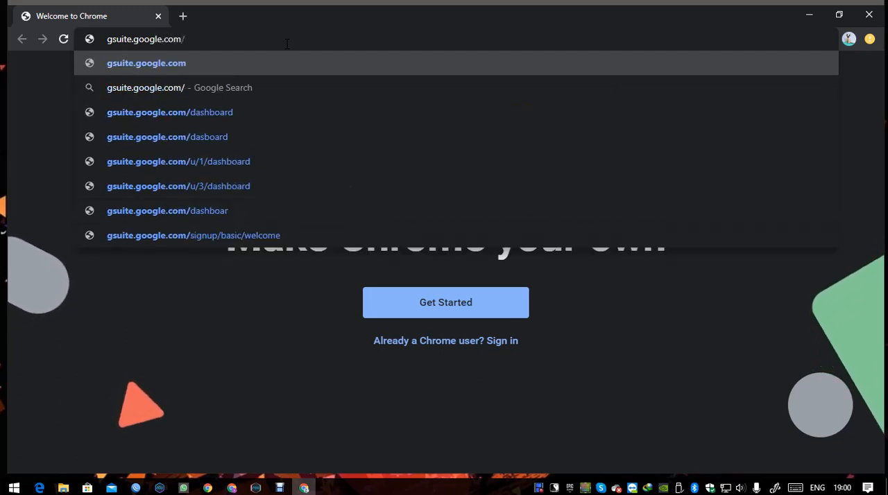
pyautogui.write('dashboard')
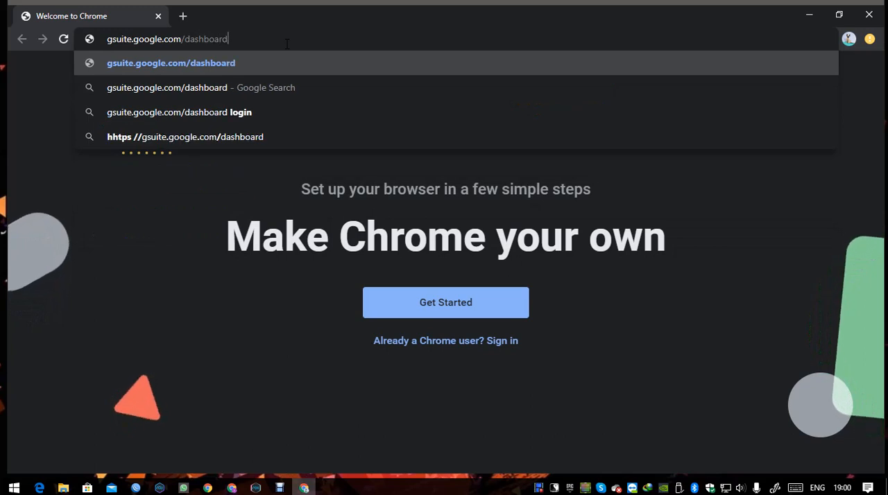
pyautogui.press('Return')
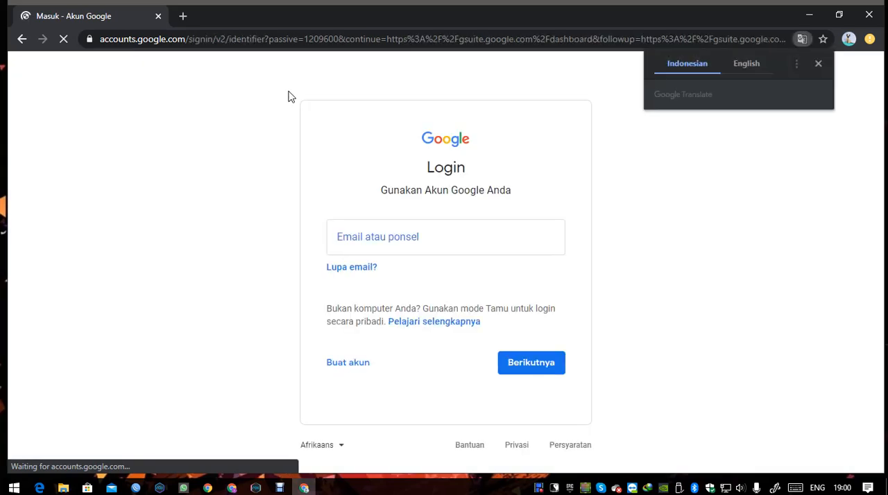
# - Dismiss the translation offer, sign in with the school account's email and password, and save the password in the browser
pyautogui.click(818, 63)
pyautogui.click(446, 238)
pyautogui.click(448, 239)
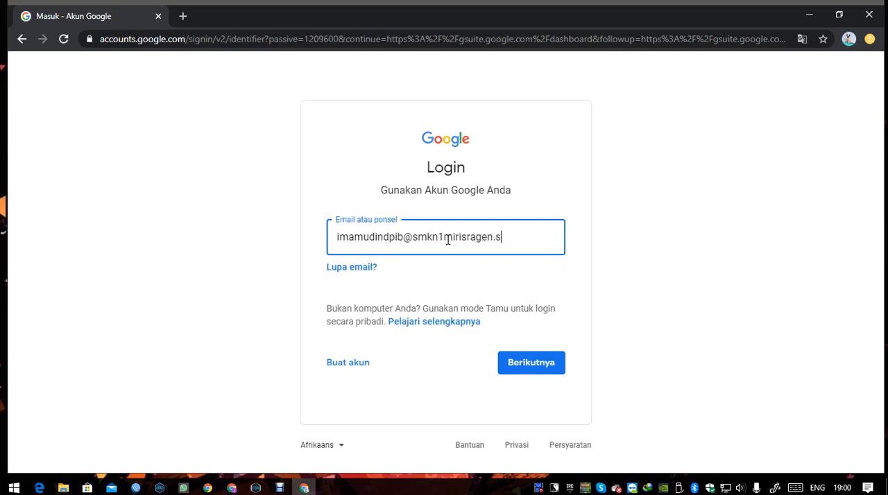
pyautogui.press('Return')
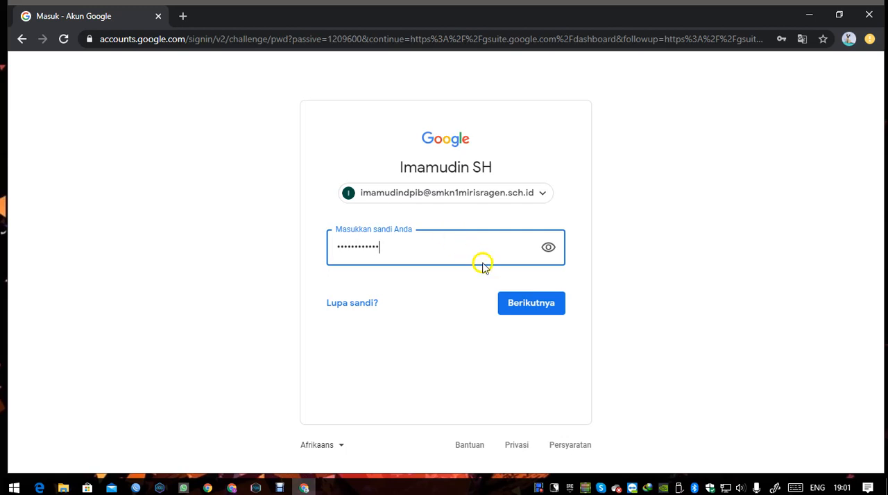
pyautogui.click(527, 303)
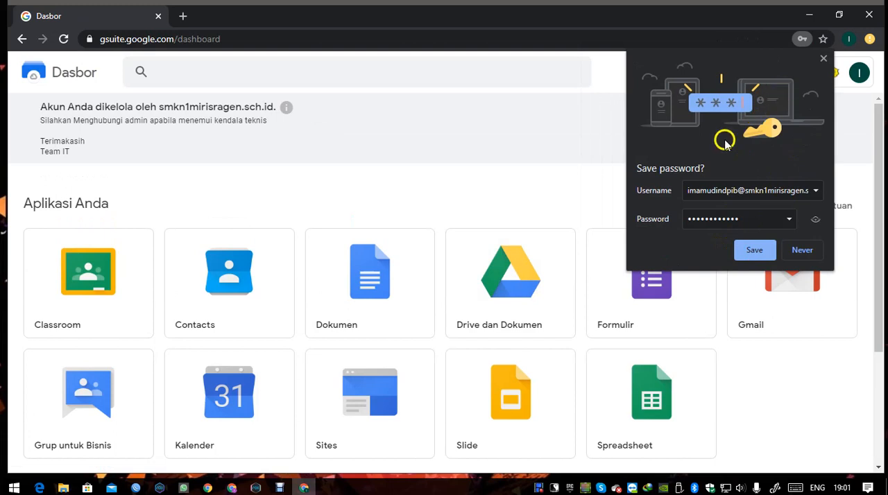
pyautogui.click(763, 255)
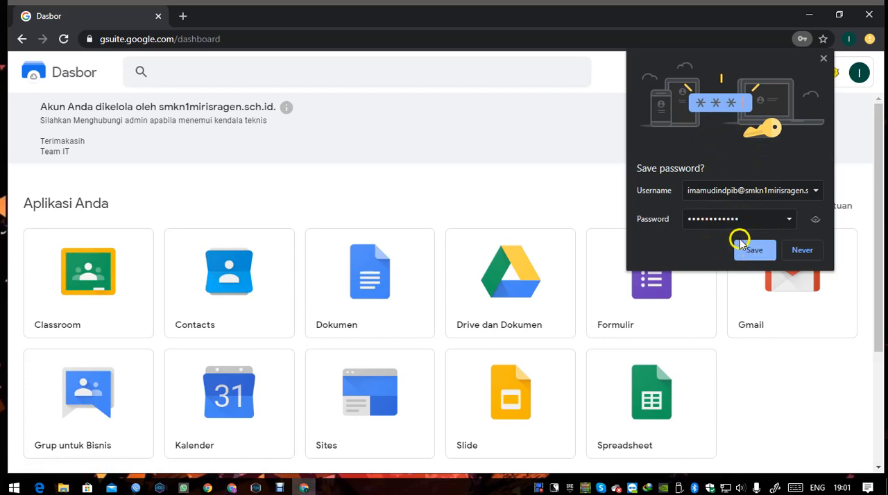
pyautogui.click(740, 243)
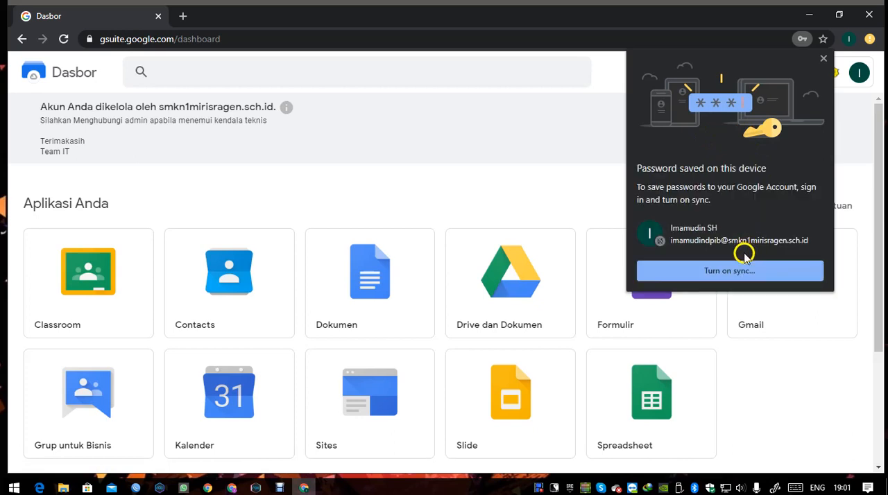
# - Try to turn on sync for the signed-in school account
pyautogui.click(719, 274)
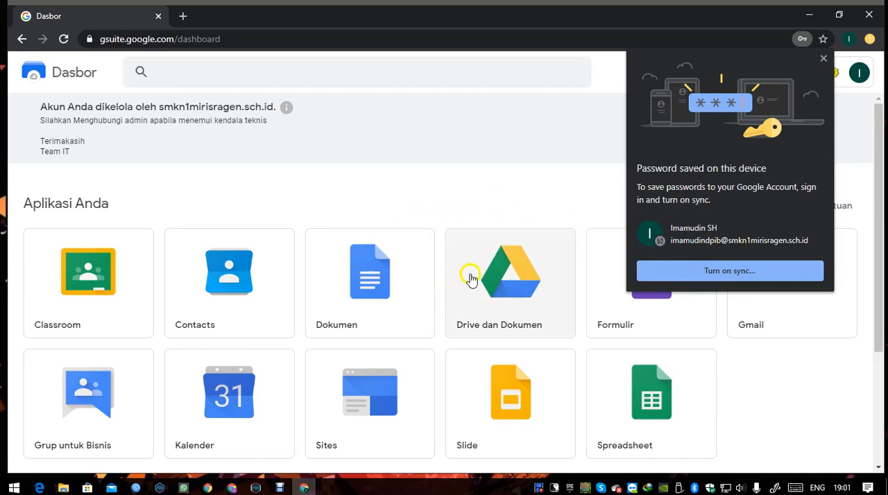
pyautogui.click(708, 274)
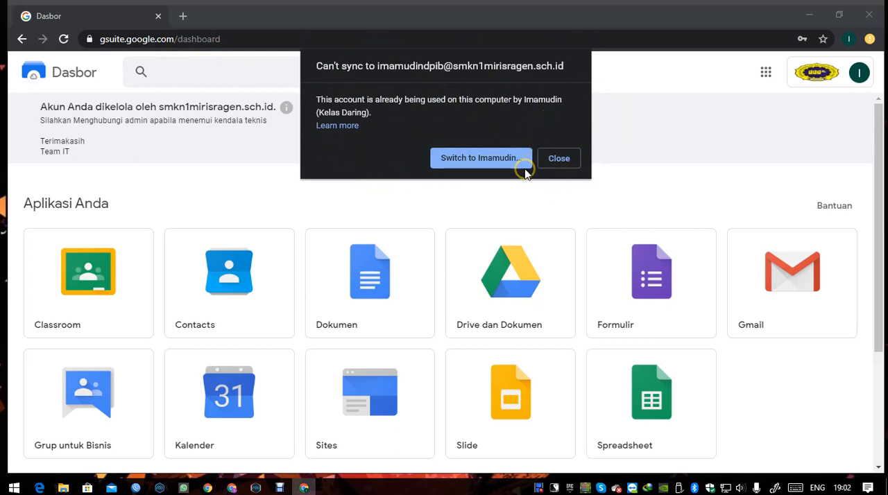
pyautogui.click(559, 160)
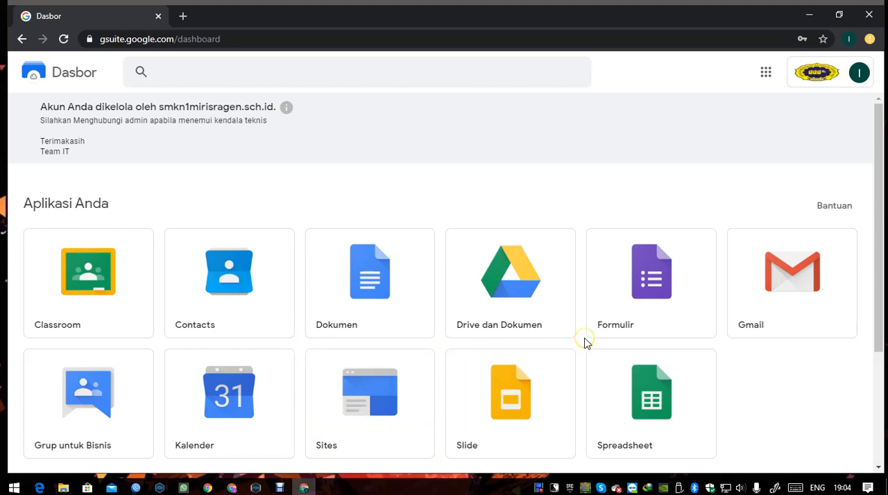
# - Open Classroom from the apps listed on the G Suite dashboard
pyautogui.click(542, 368)
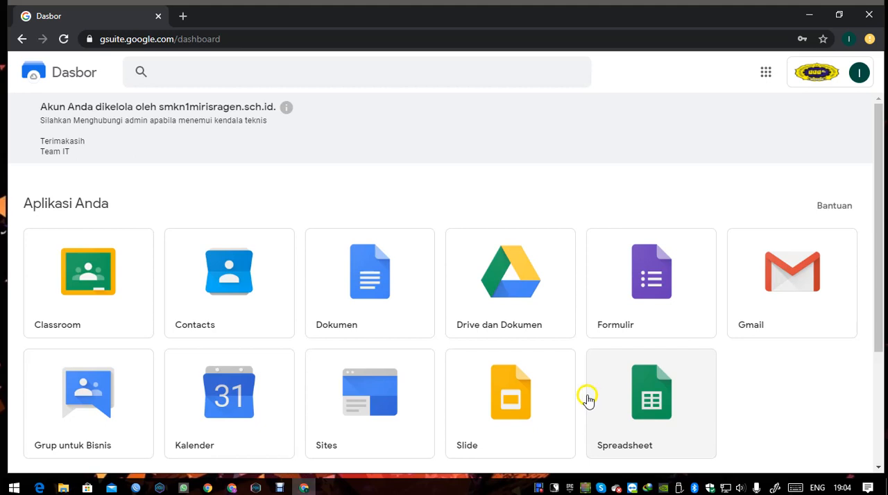
pyautogui.click(83, 291)
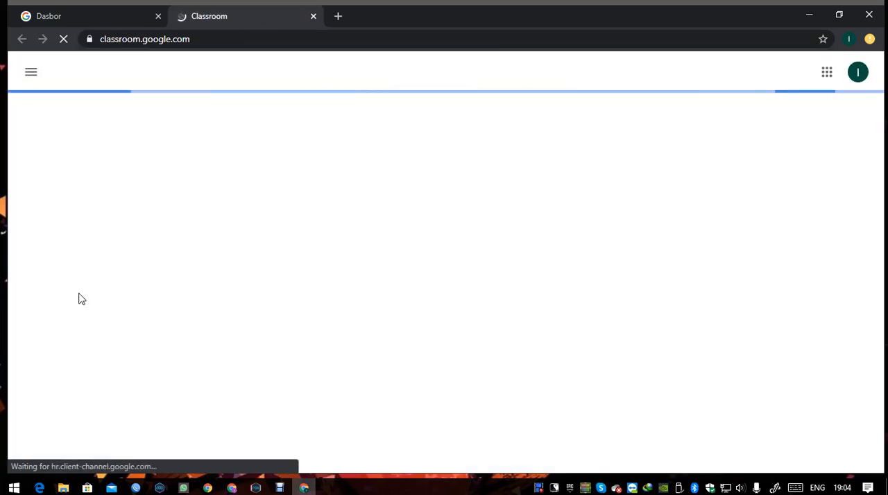
pyautogui.click(79, 293)
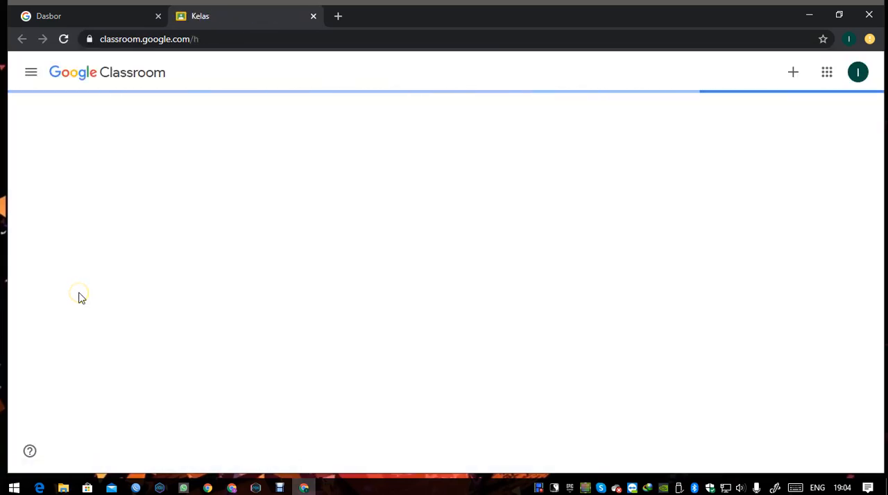
pyautogui.click(76, 297)
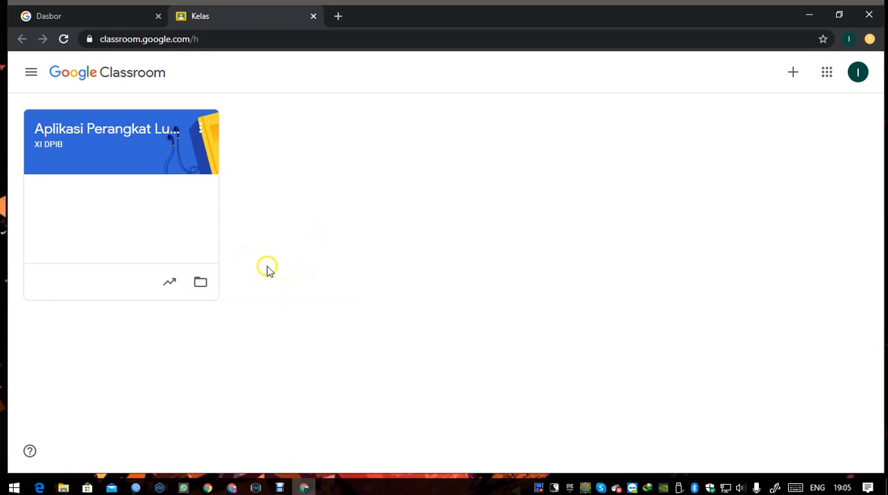
# - View the form for joining a class with a class code, and cancel it
pyautogui.click(795, 78)
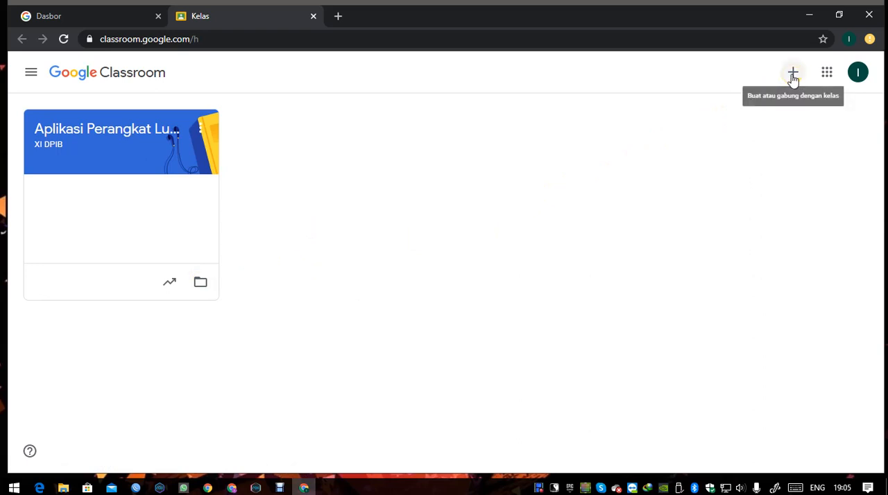
pyautogui.click(793, 77)
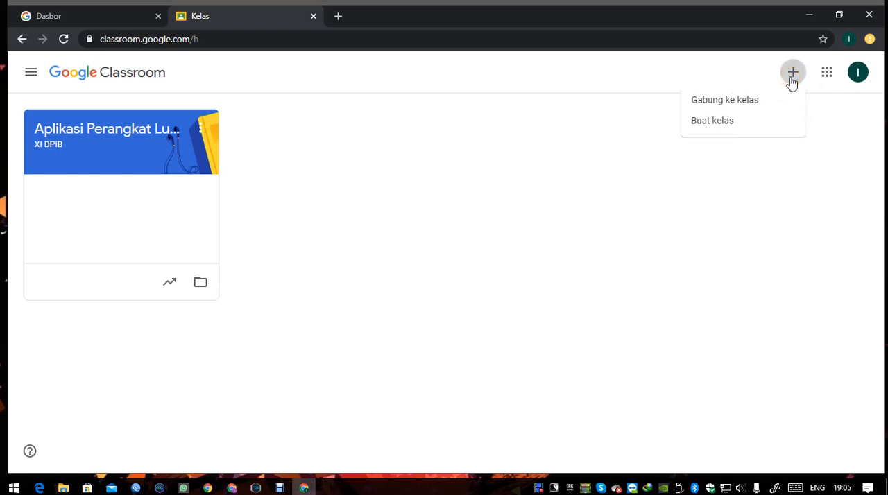
pyautogui.click(791, 77)
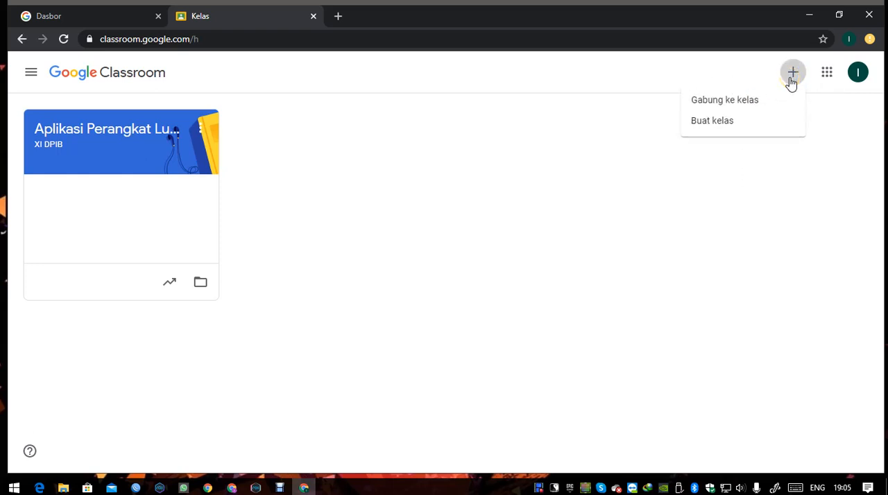
pyautogui.click(718, 102)
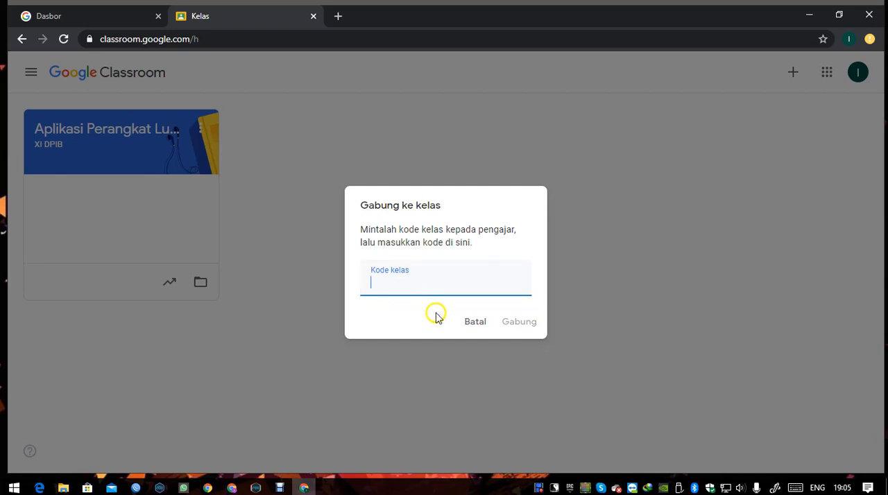
pyautogui.click(475, 320)
# - Start creating a new class with the name Contoh1 and the section Kelas A
pyautogui.click(792, 75)
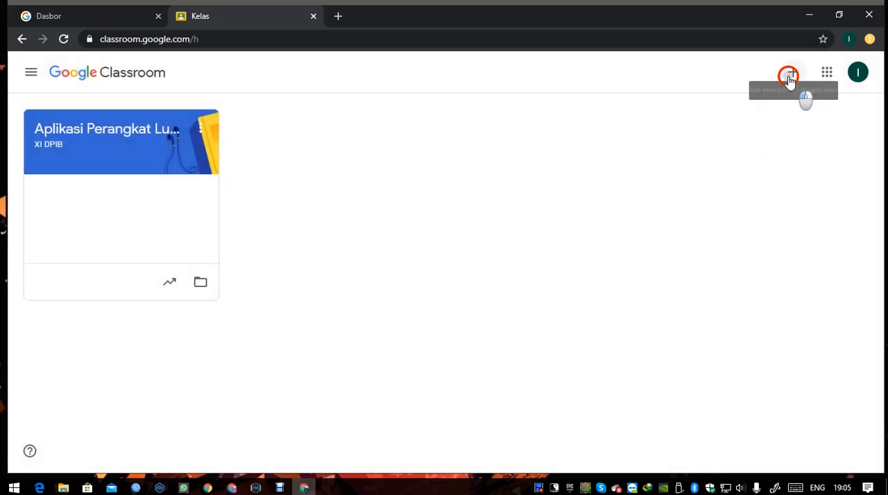
pyautogui.click(724, 123)
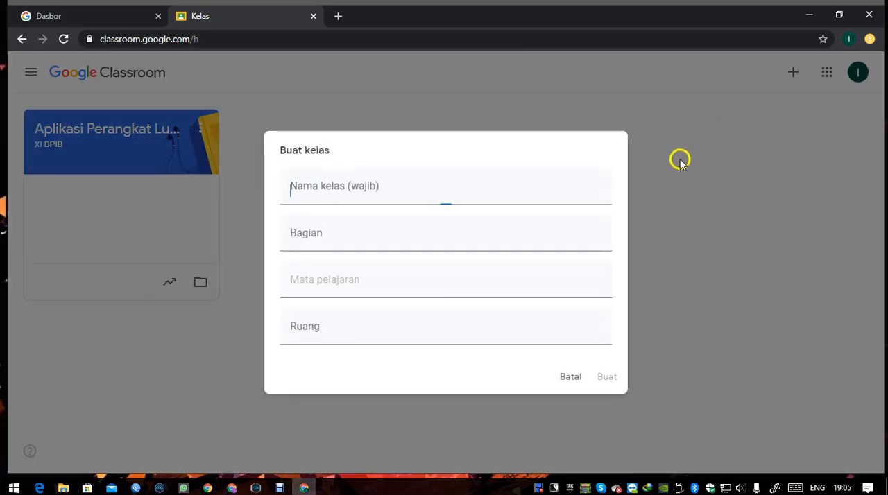
pyautogui.click(368, 198)
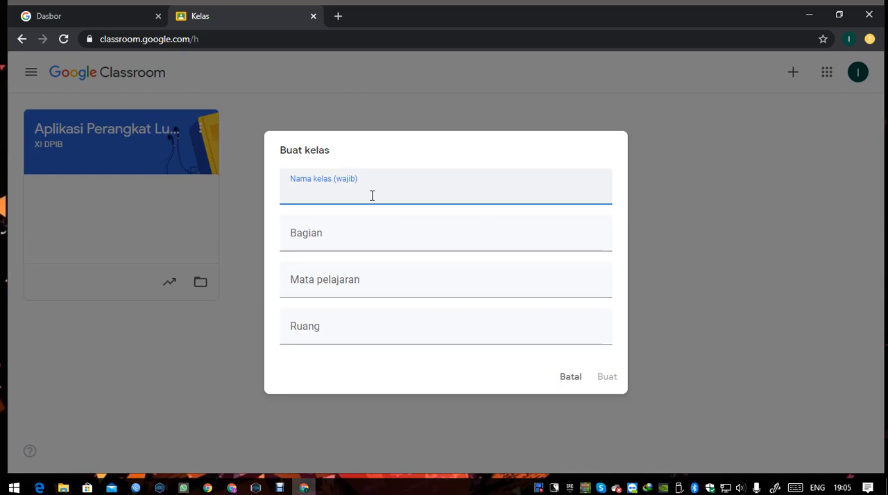
pyautogui.write('Contoh1')
pyautogui.press('Tab')
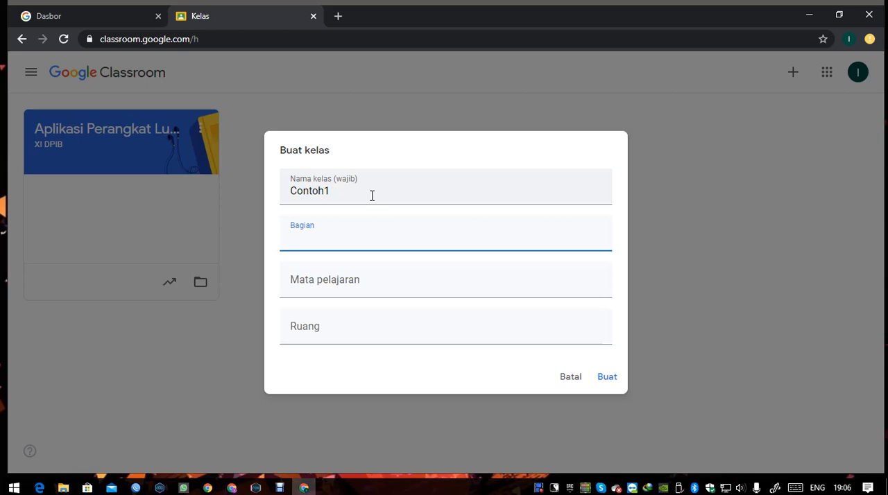
pyautogui.write('Kelas A')
pyautogui.press('Tab')
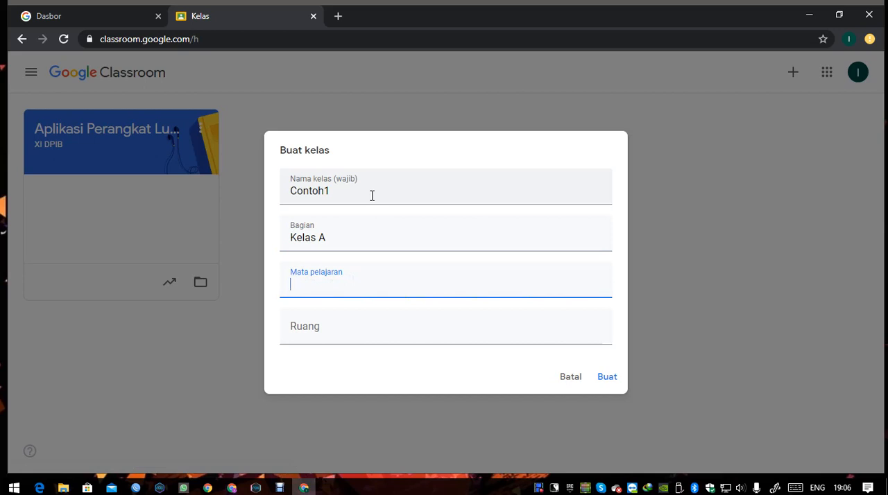
# - Set the subject to Contoh Mapel and the room to Ruang 1 Maya, create the class, and reload the page
pyautogui.write('Contoh Mapel')
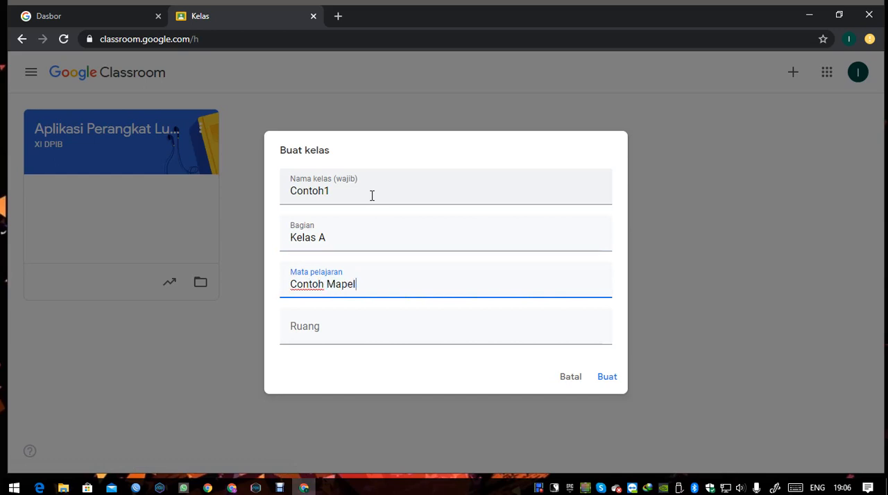
pyautogui.press('Tab')
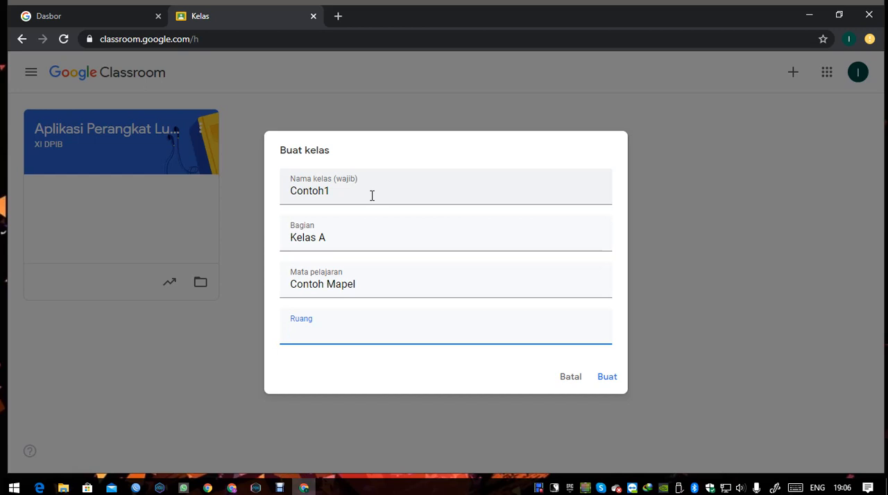
pyautogui.write('Ruang ! 1 Maya')
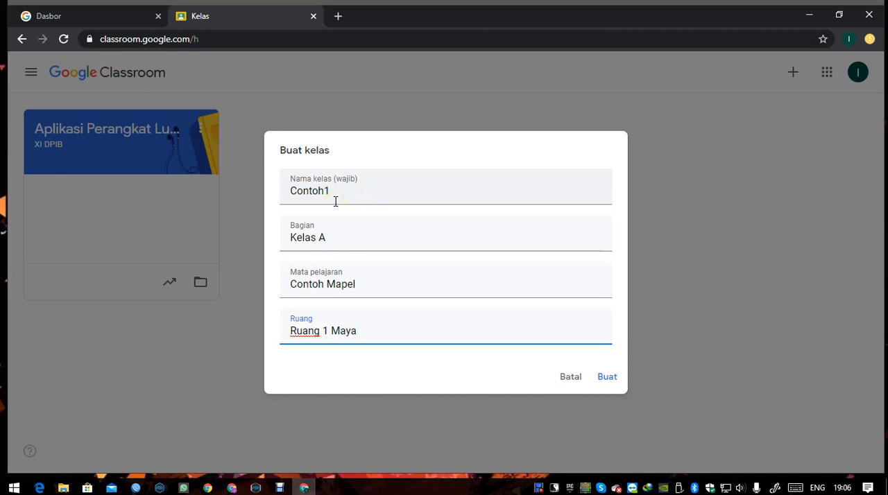
pyautogui.click(607, 378)
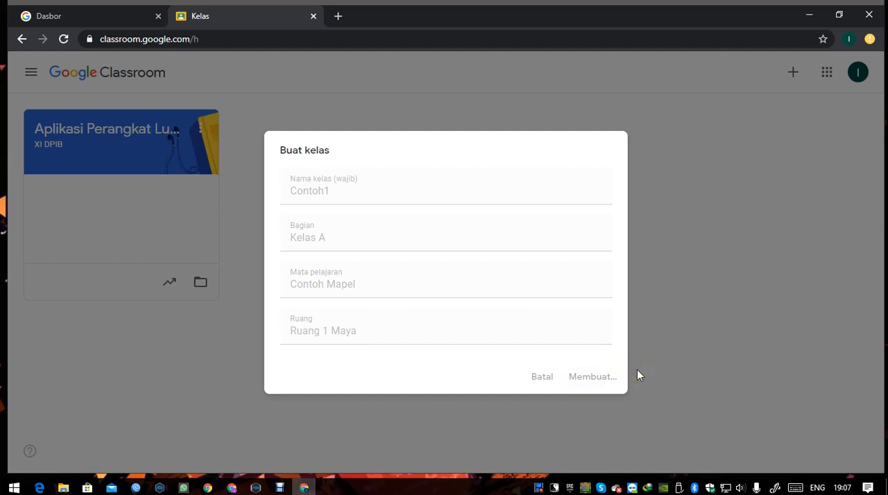
pyautogui.click(639, 369)
pyautogui.click(473, 334)
pyautogui.click(62, 40)
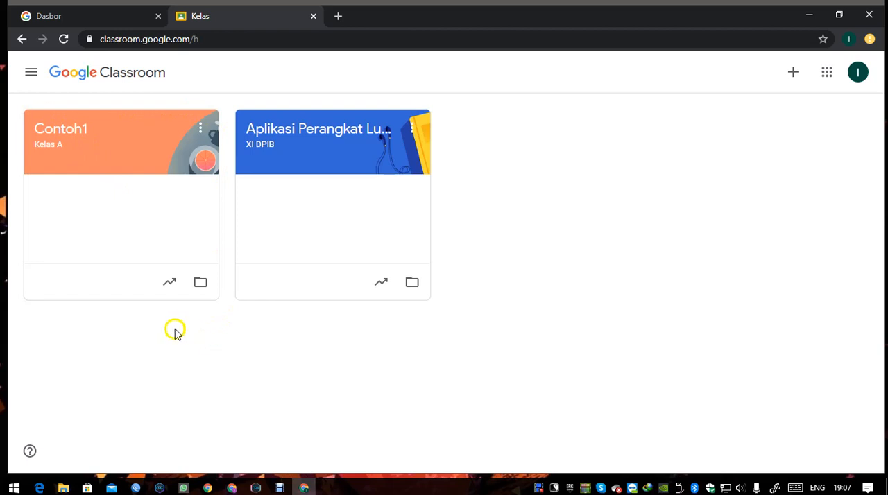
# - Open the Contoh1 class and dismiss the introductory tip about making announcements
pyautogui.click(70, 141)
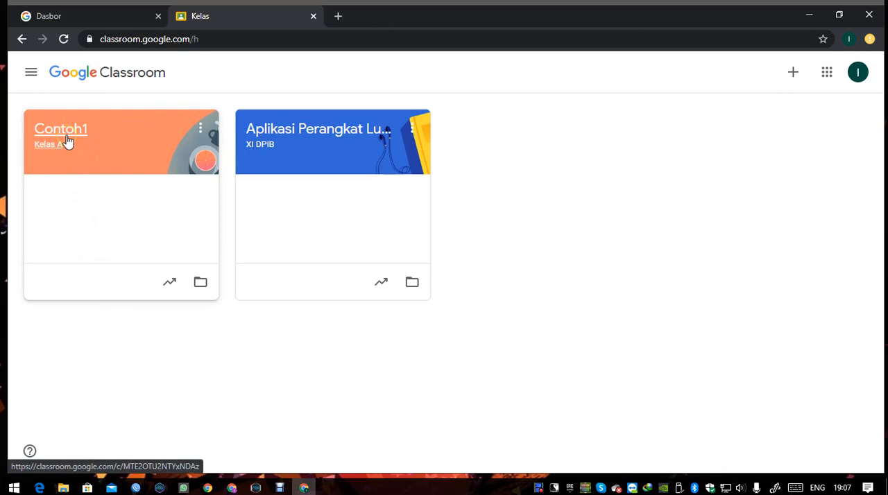
pyautogui.click(67, 142)
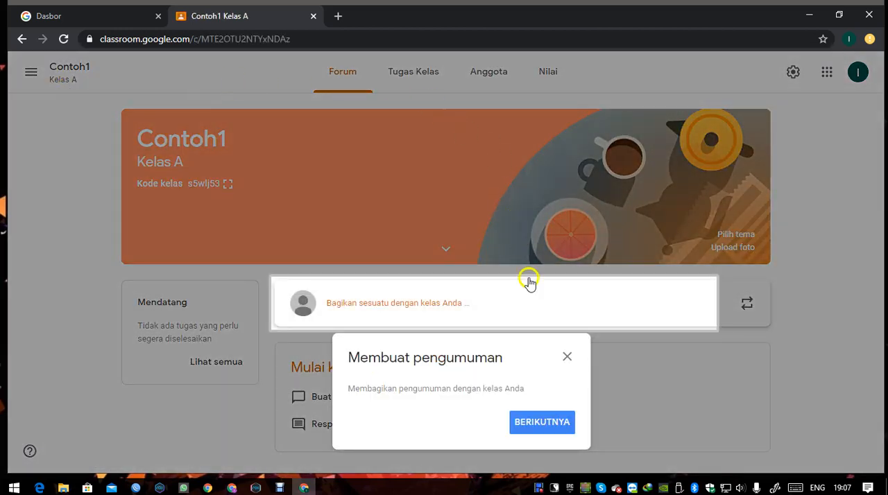
pyautogui.click(567, 357)
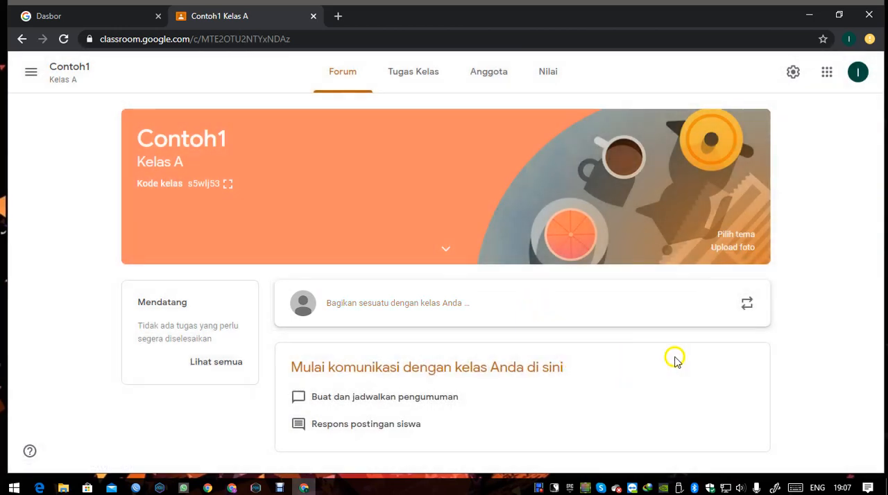
pyautogui.click(788, 345)
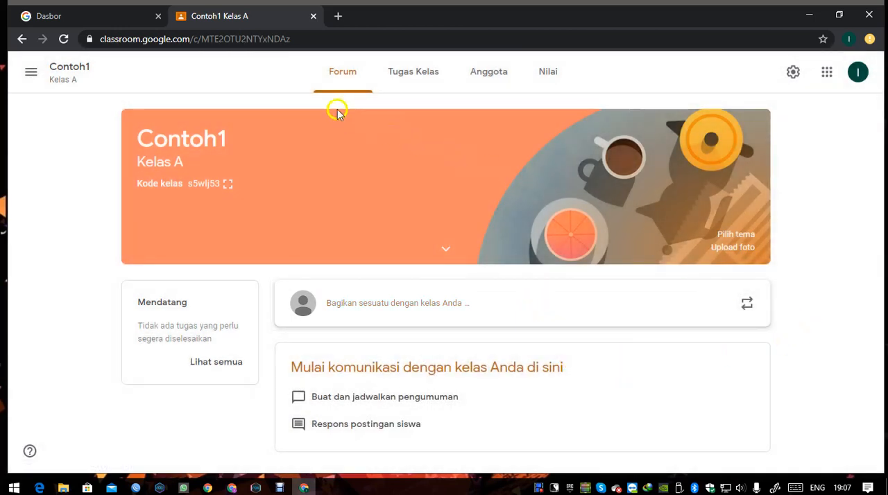
# - View the Contoh1 class's Tugas Kelas, Anggota and Nilai pages, and return to the Forum
pyautogui.click(406, 86)
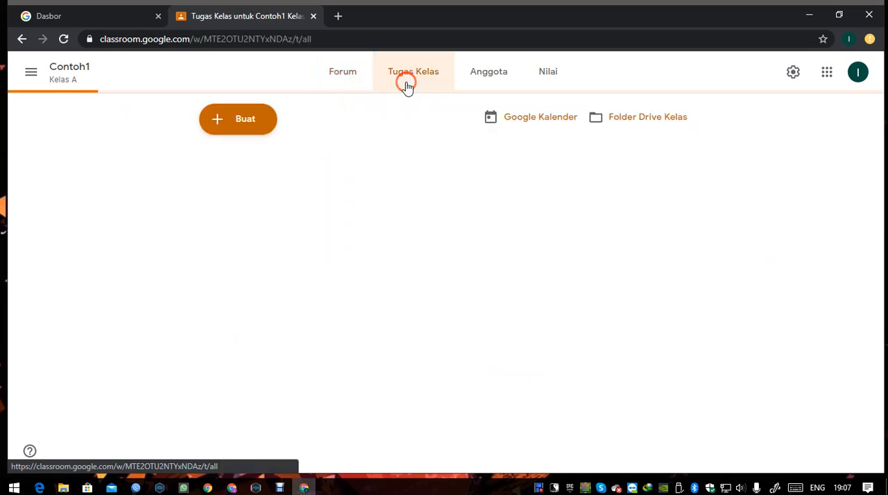
pyautogui.click(474, 85)
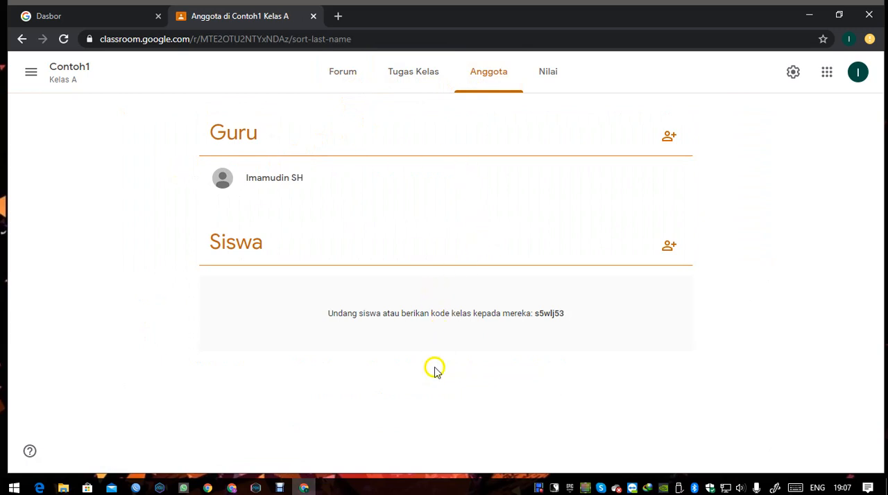
pyautogui.click(547, 75)
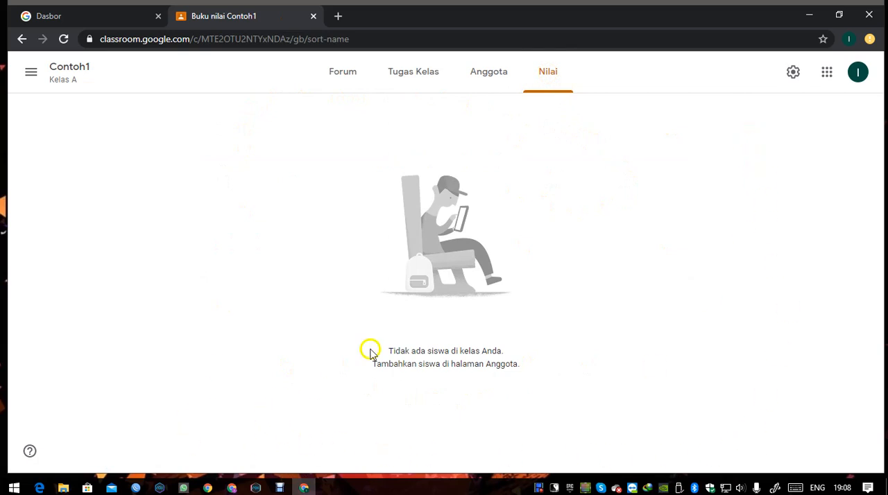
pyautogui.click(410, 84)
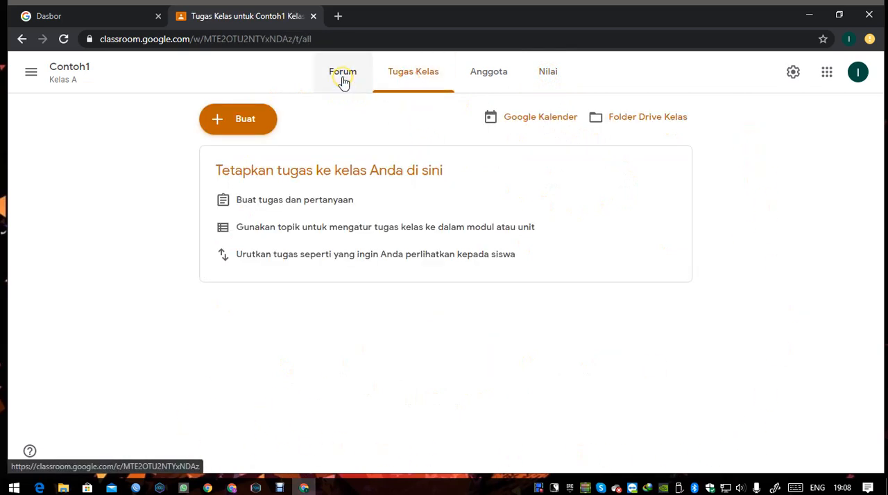
pyautogui.click(342, 81)
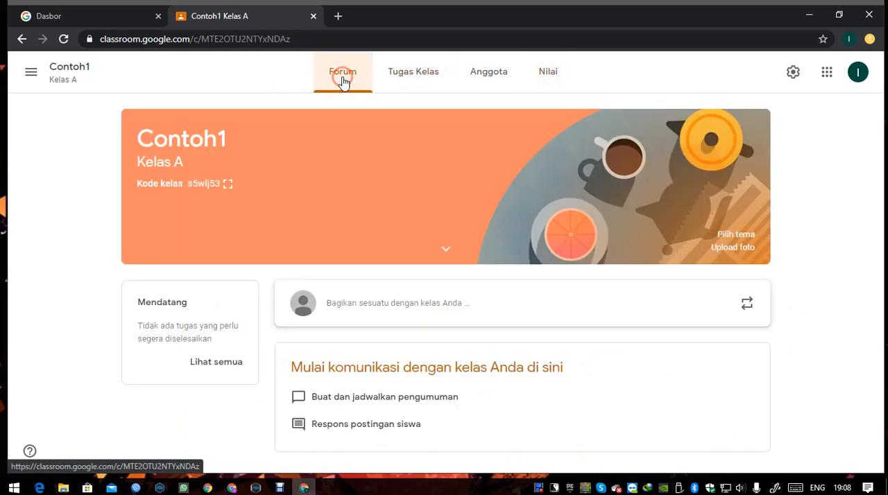
# - Start a new announcement in the class forum and dismiss the tip about posting or scheduling
pyautogui.click(127, 243)
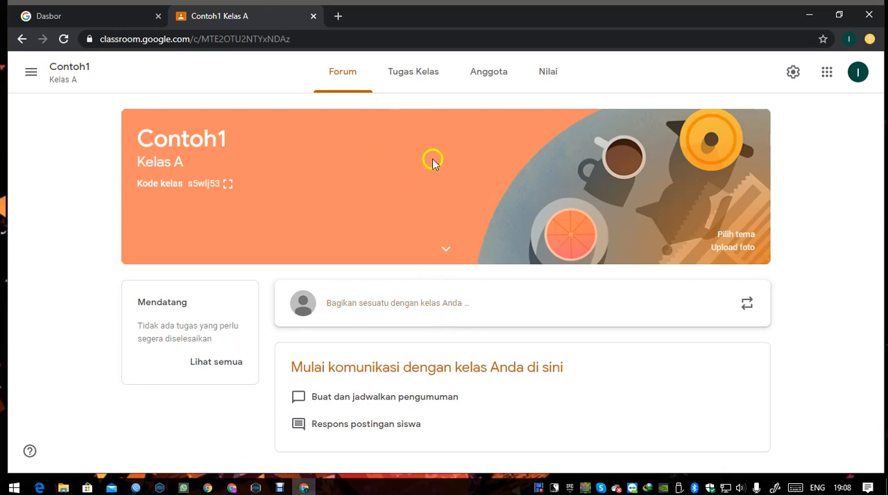
pyautogui.click(462, 311)
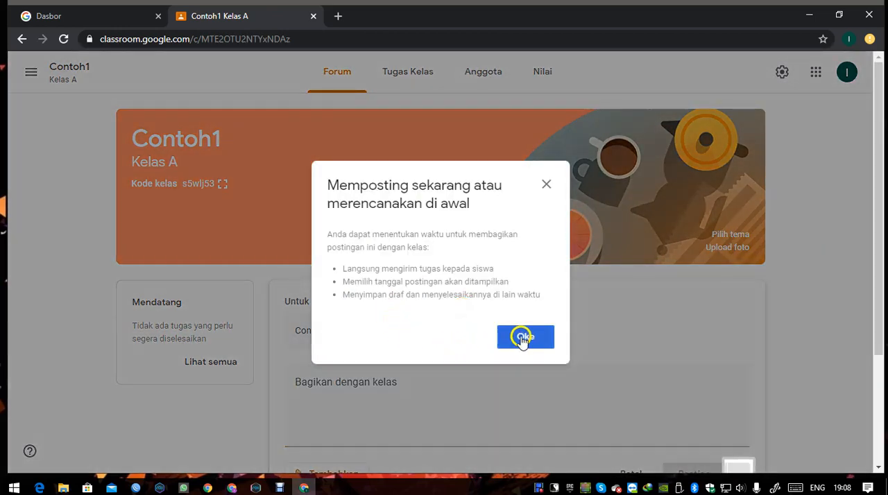
pyautogui.click(524, 337)
pyautogui.scroll(-2, 485, 347)
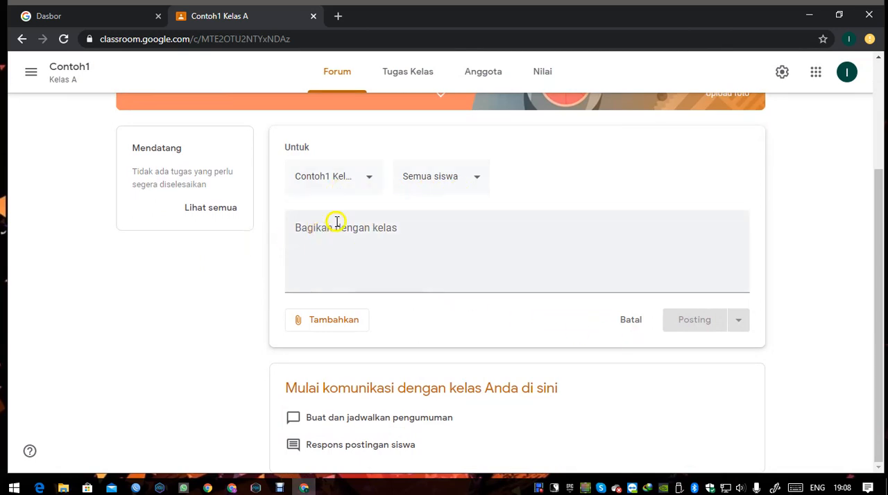
# - Examine which classes and students the announcement can be addressed to, keeping only Contoh1 and Semua siswa selected
pyautogui.click(359, 179)
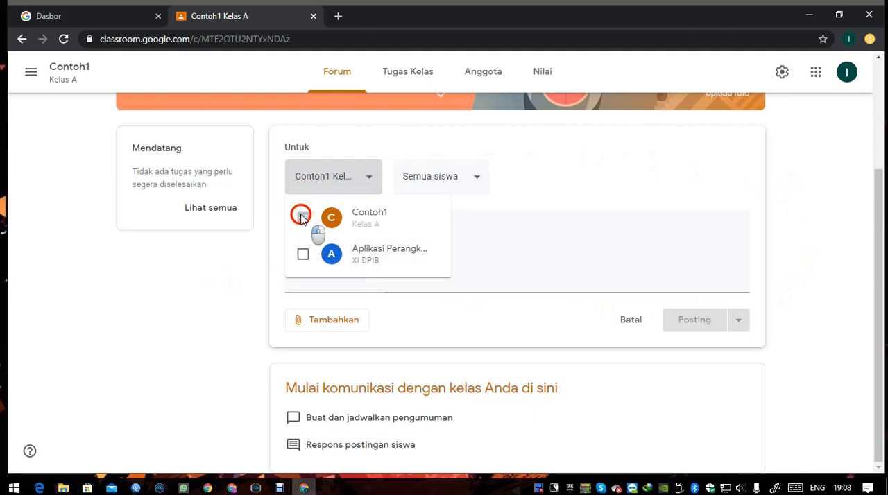
pyautogui.click(303, 254)
pyautogui.click(303, 253)
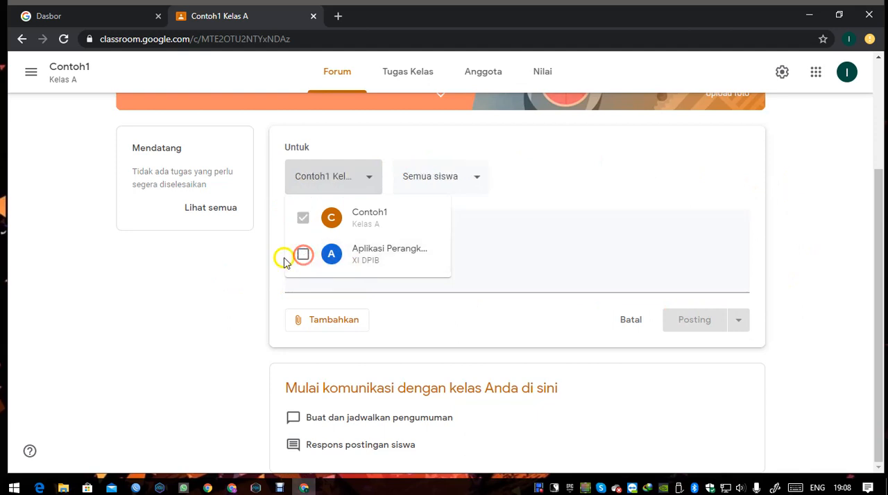
pyautogui.click(229, 257)
pyautogui.click(462, 184)
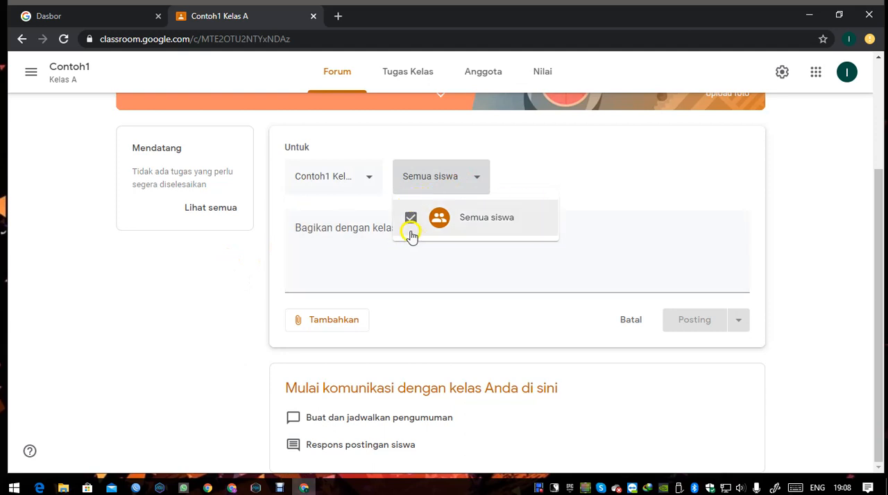
pyautogui.click(216, 297)
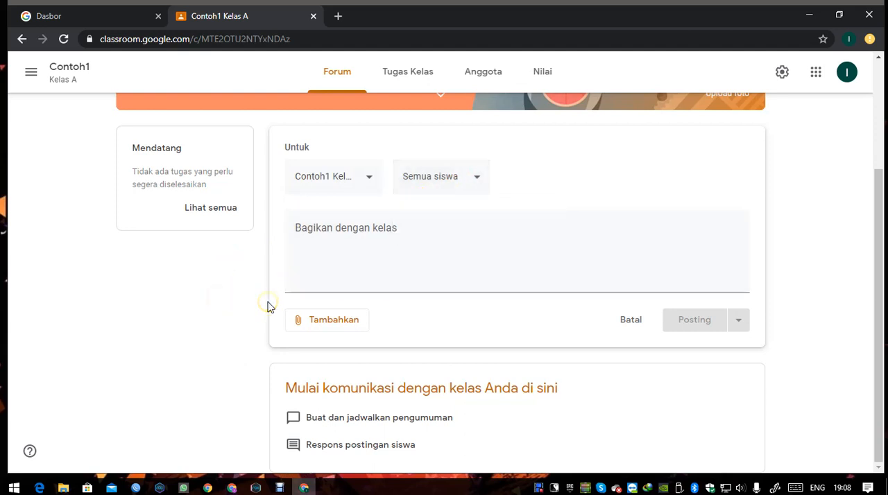
# - Examine the announcement's message field and the attachment types that can be added to it
pyautogui.click(361, 240)
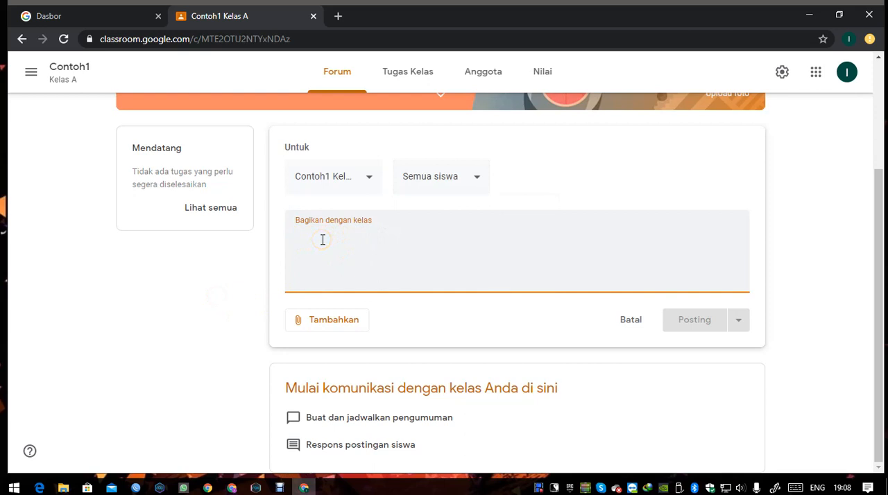
pyautogui.click(220, 316)
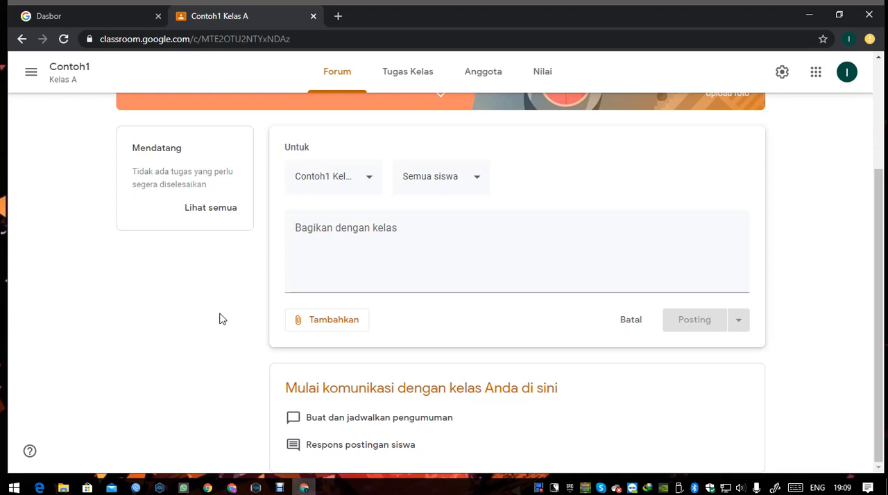
pyautogui.click(334, 332)
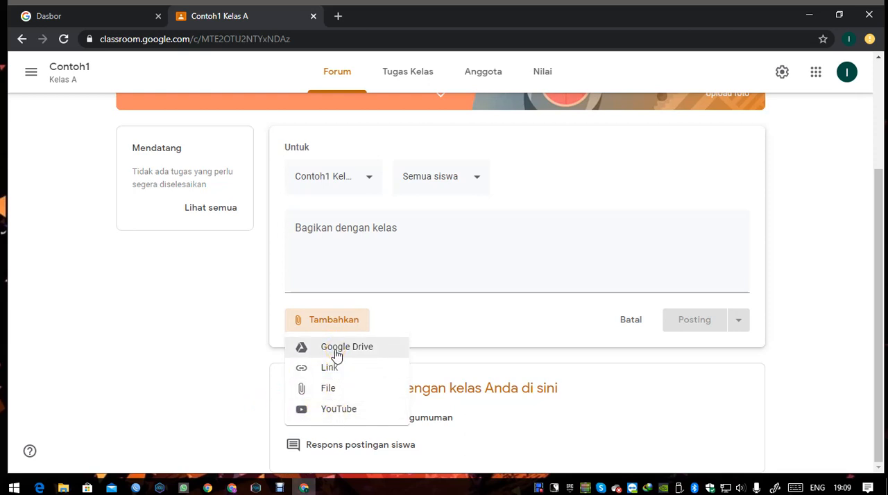
pyautogui.click(316, 415)
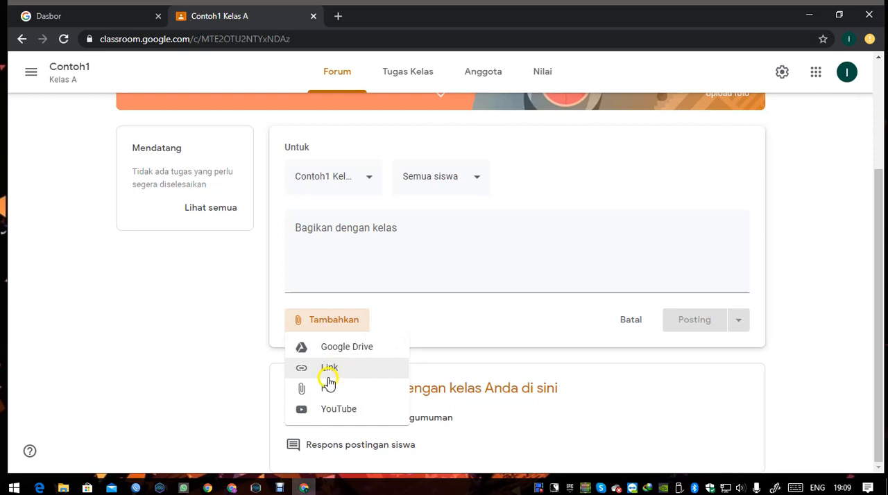
pyautogui.click(328, 389)
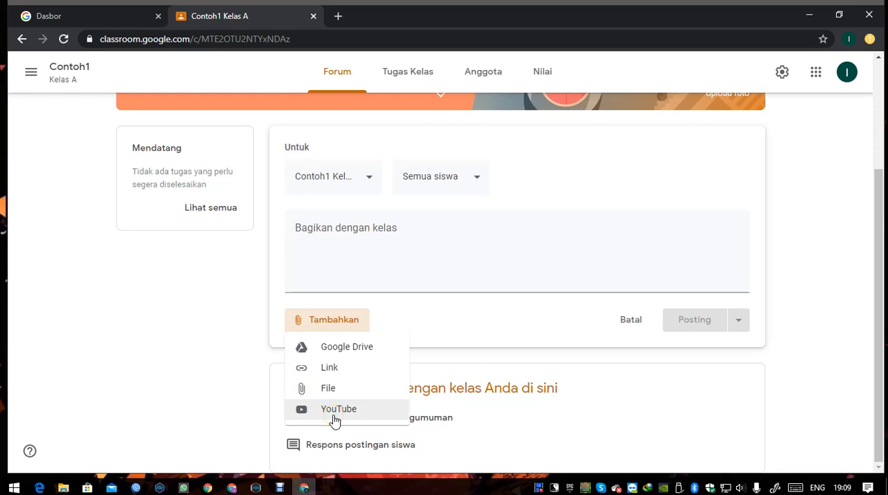
pyautogui.click(208, 391)
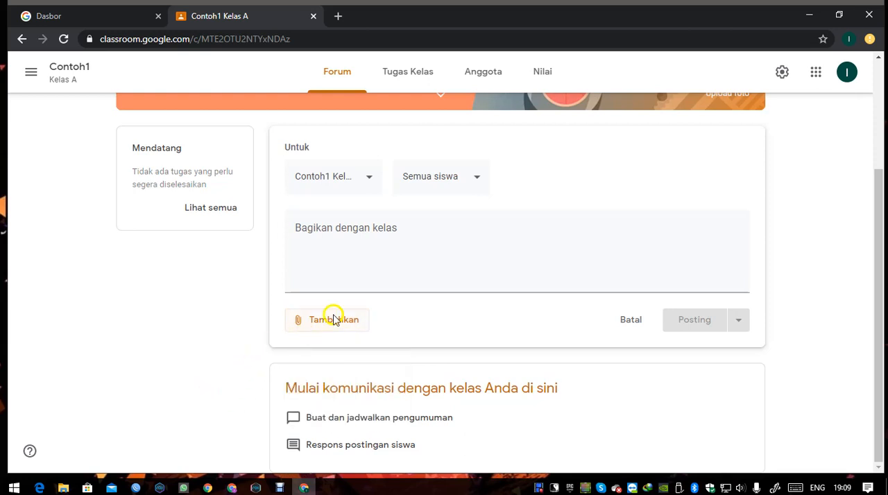
# - Enter the sample message "wwwwwwwww" in the announcement and check its student and class recipient options
pyautogui.click(462, 291)
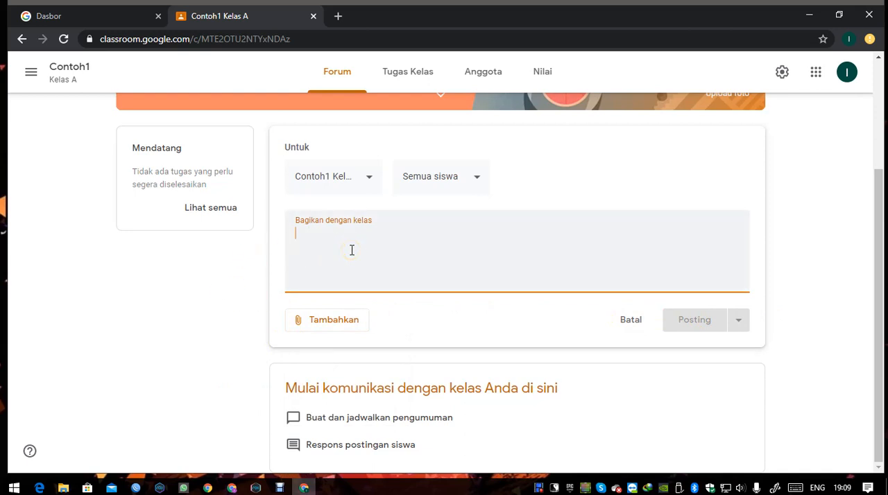
pyautogui.write('wwwwwwwww')
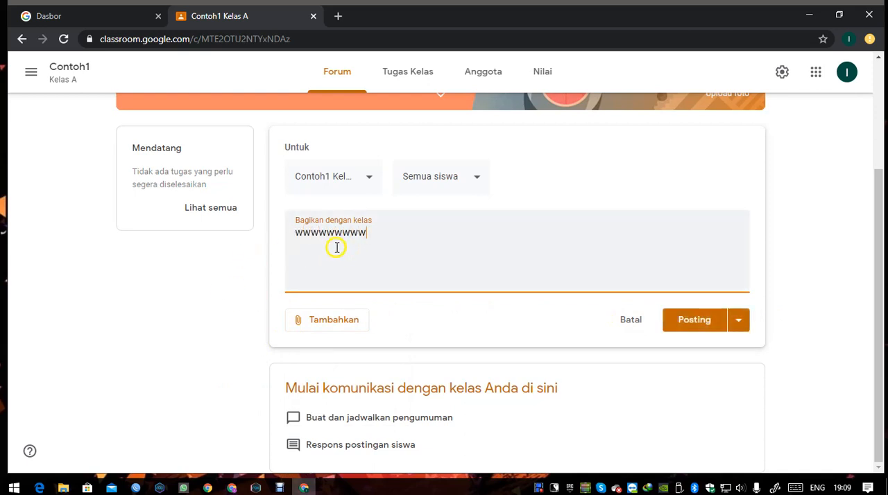
pyautogui.click(466, 179)
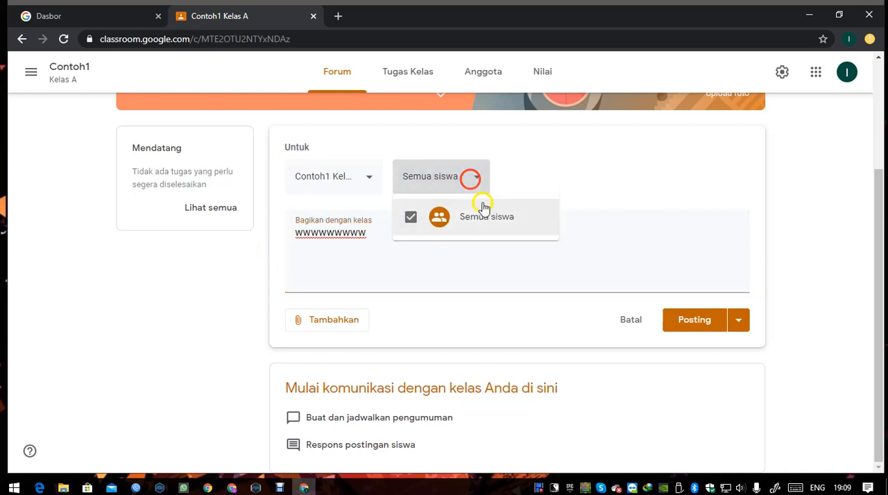
pyautogui.click(236, 272)
pyautogui.click(368, 177)
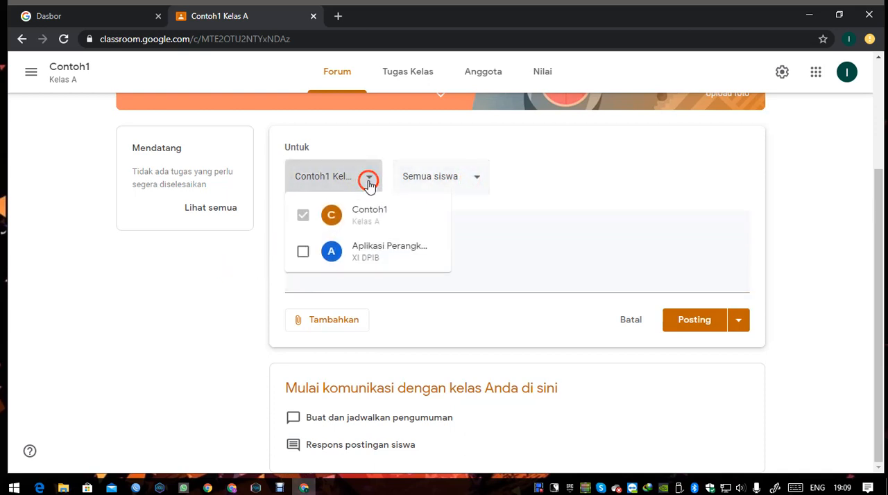
# - Examine the announcement's publishing options for posting, scheduling or saving it as a draft
pyautogui.click(370, 179)
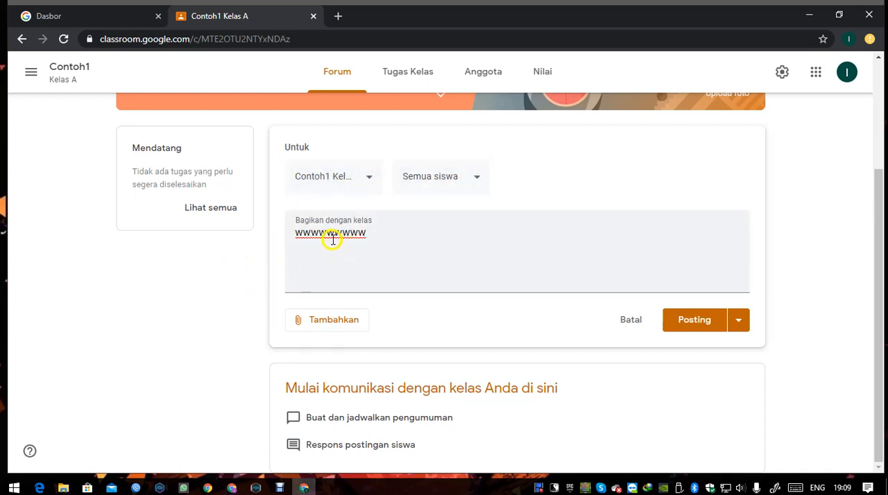
pyautogui.click(739, 326)
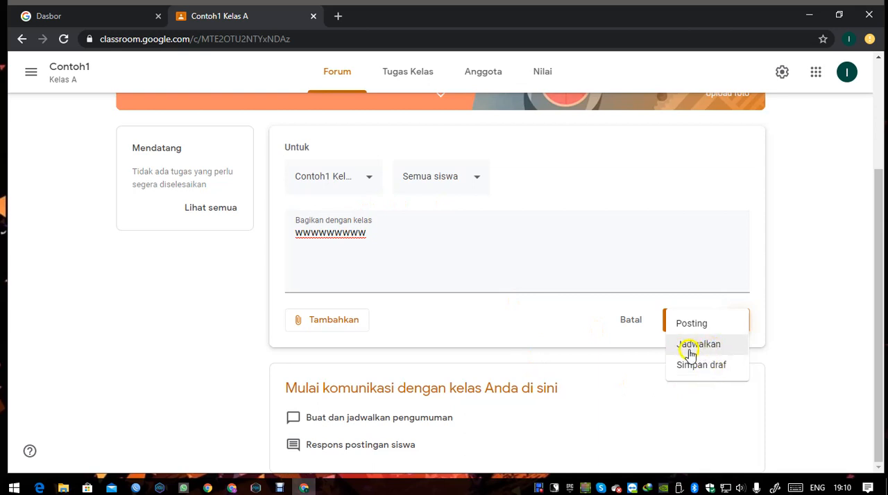
pyautogui.click(802, 311)
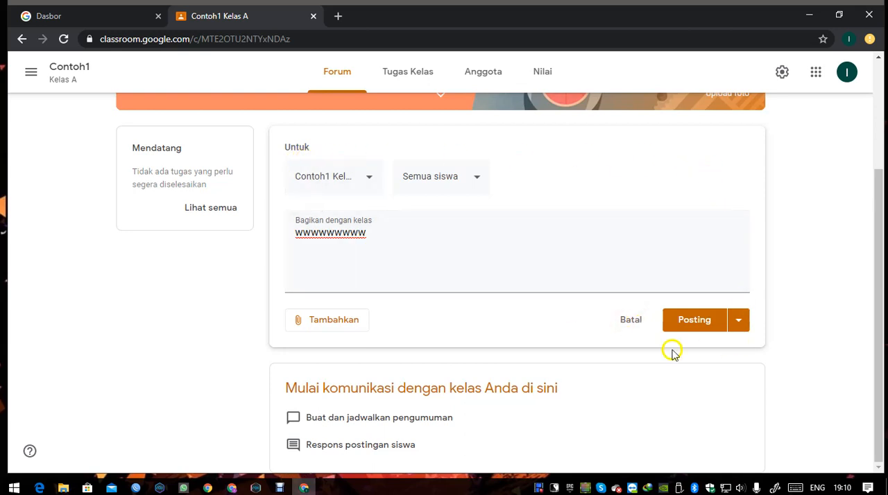
# - Leave the forum for the Tugas Kelas page and discard the unsaved announcement
pyautogui.scroll(1, 465, 332)
pyautogui.scroll(2, 466, 331)
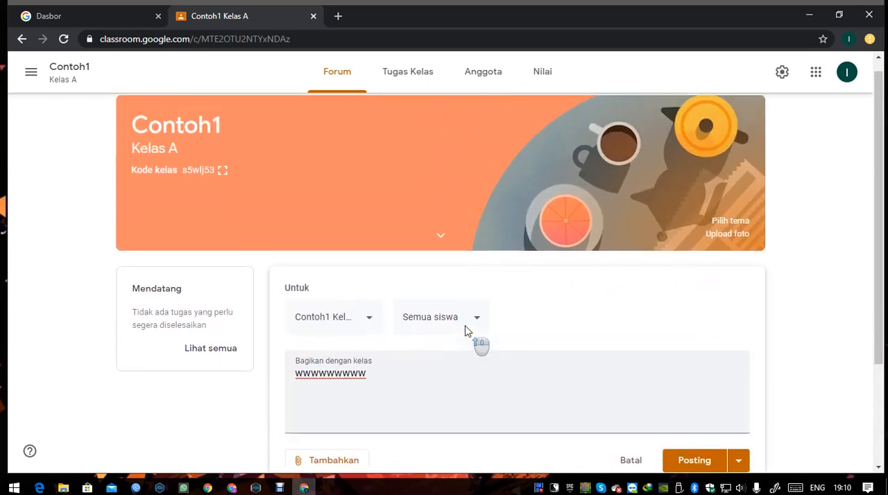
pyautogui.click(412, 78)
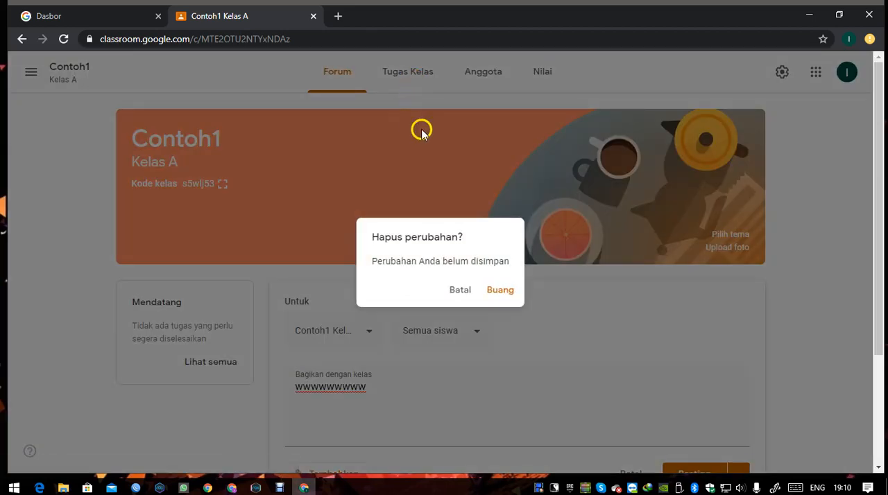
pyautogui.click(502, 291)
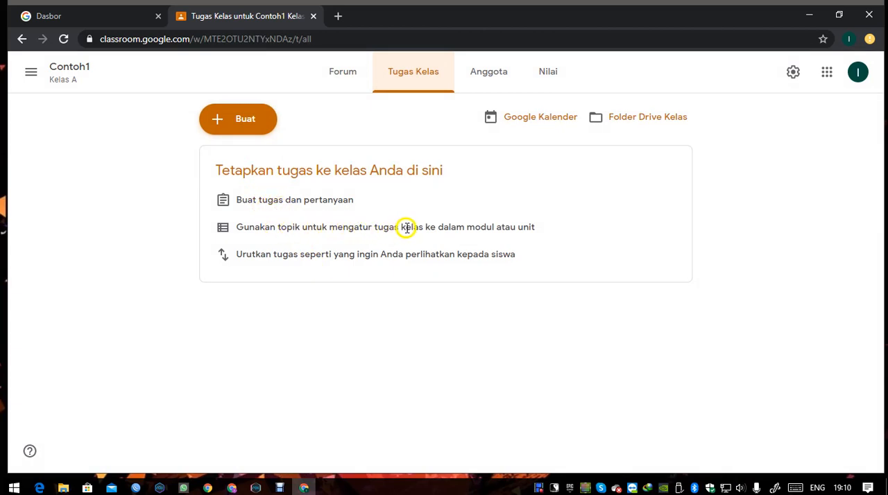
# - Examine the types of classwork that can be created, including Tugas, Pertanyaan and Materi
pyautogui.click(248, 131)
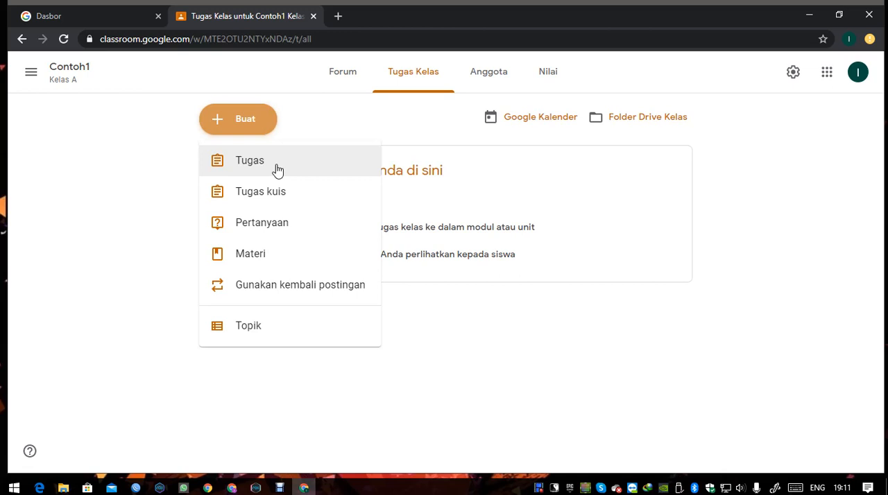
pyautogui.click(262, 251)
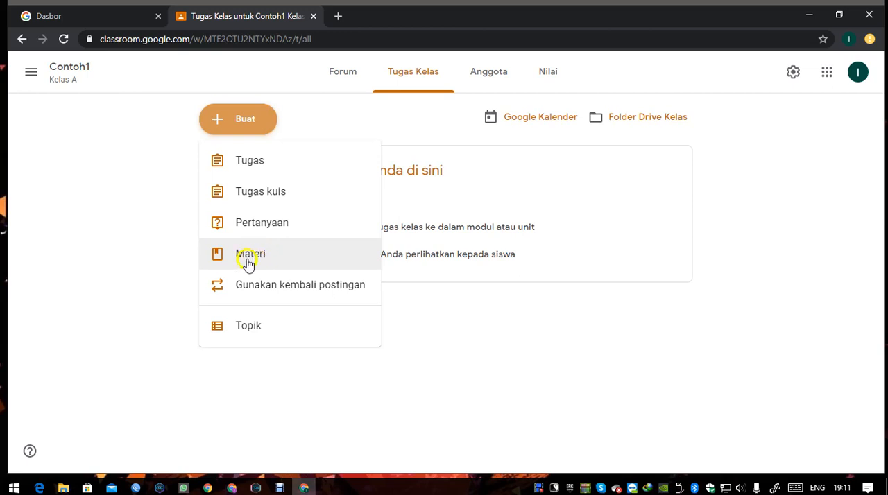
pyautogui.click(252, 258)
pyautogui.click(270, 237)
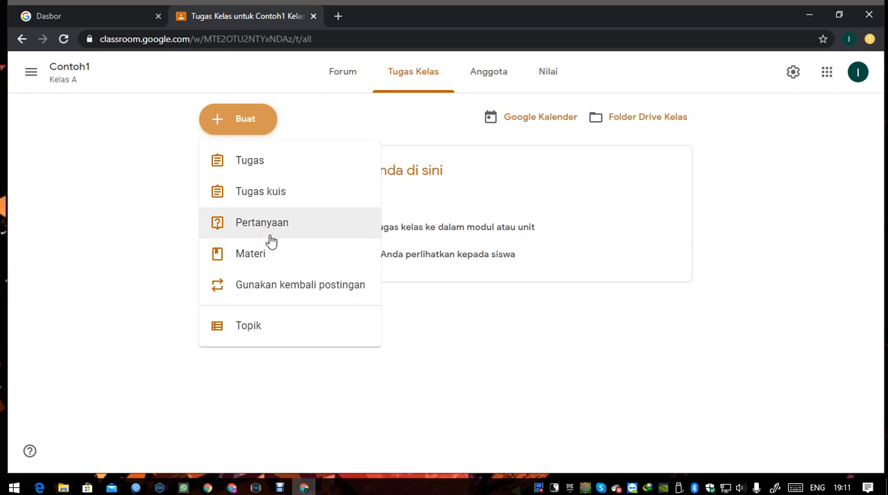
pyautogui.click(271, 232)
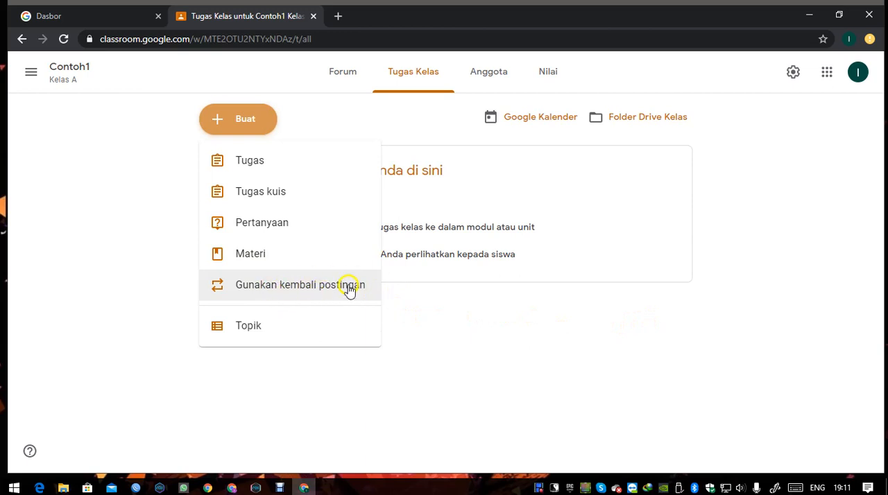
# - View the Anggota page of the class and return to the forum by way of Tugas Kelas
pyautogui.click(491, 71)
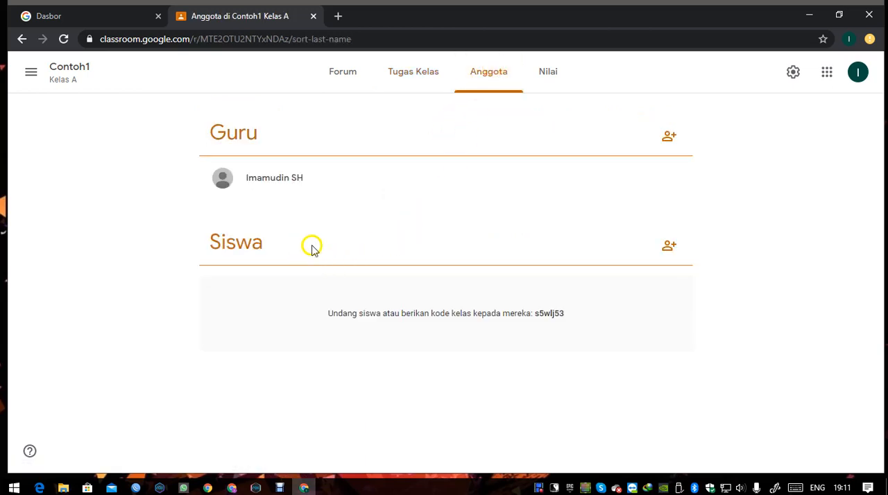
pyautogui.click(421, 76)
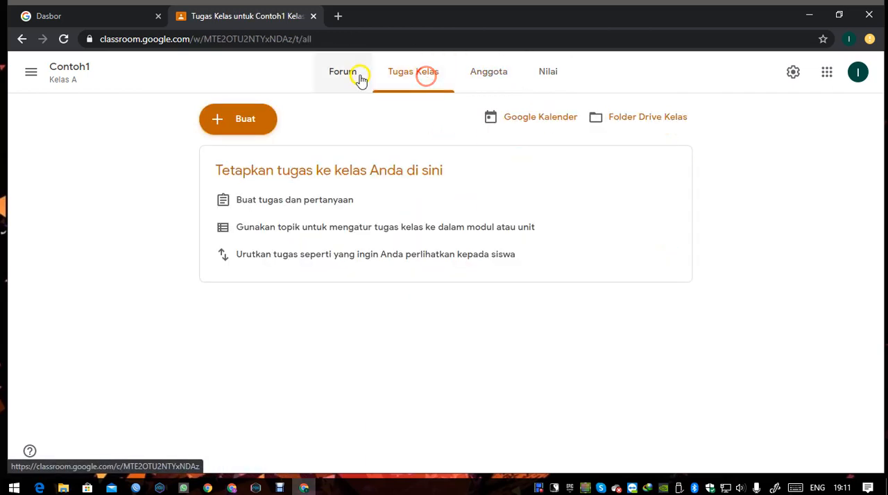
pyautogui.click(355, 75)
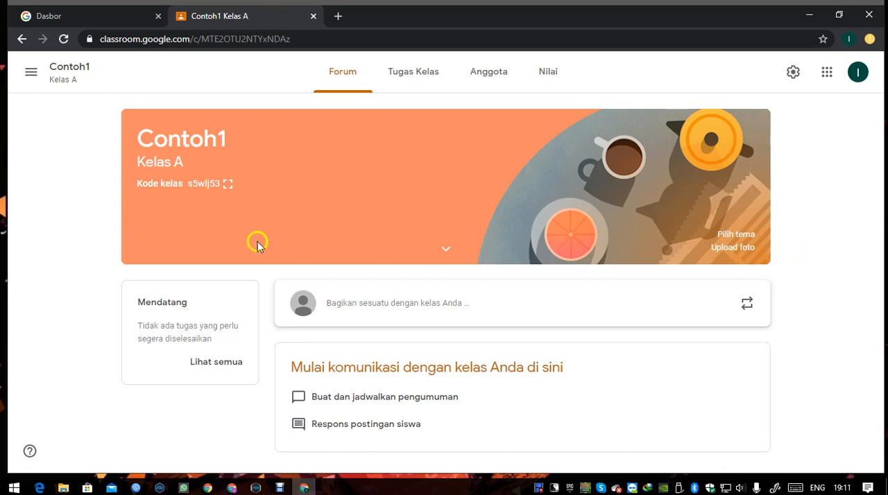
# - Highlight the class code in the Contoh1 banner to point it out, clearing the selection each time
pyautogui.moveTo(188, 184); pyautogui.dragTo(222, 186)
pyautogui.click(90, 189)
pyautogui.doubleClick(189, 186)
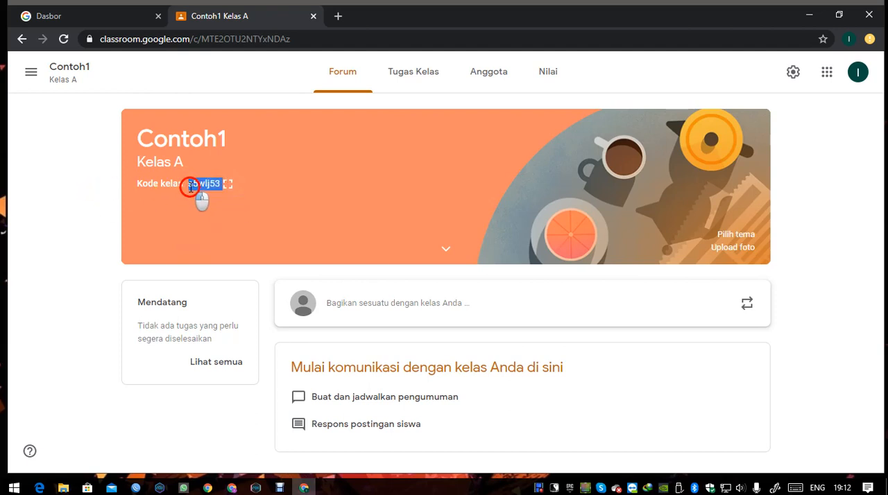
pyautogui.click(188, 189)
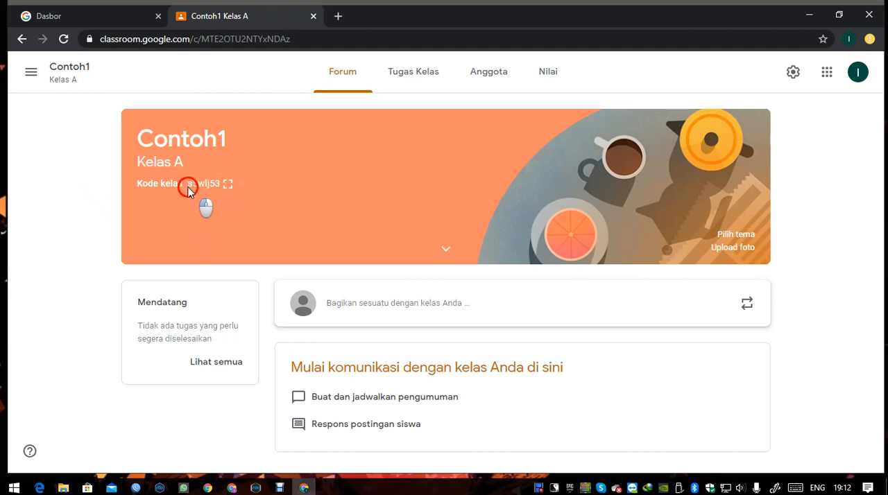
pyautogui.doubleClick(190, 185)
pyautogui.click(82, 214)
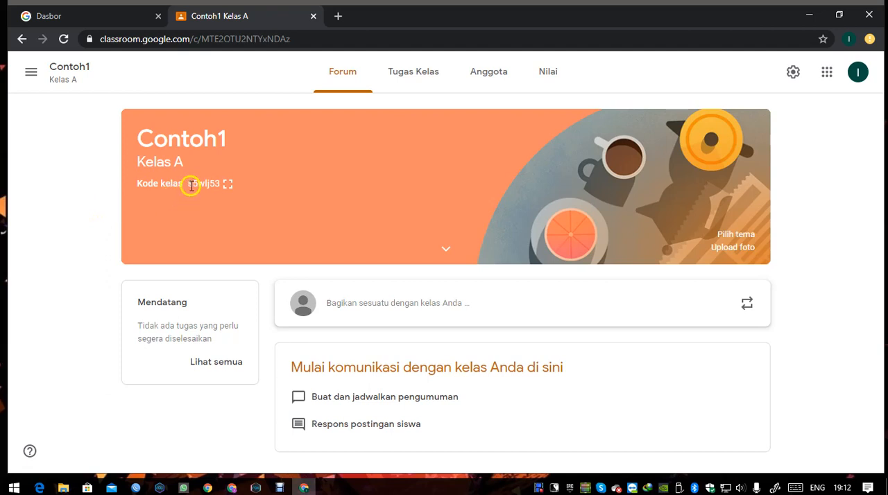
pyautogui.moveTo(188, 184)
pyautogui.mouseDown()
pyautogui.moveTo(220, 186)
pyautogui.moveTo(186, 188)
pyautogui.mouseUp()
pyautogui.click(93, 227)
# - Select the class code, display it enlarged, and close the enlarged view
pyautogui.moveTo(187, 185); pyautogui.dragTo(228, 192)
pyautogui.click(228, 187)
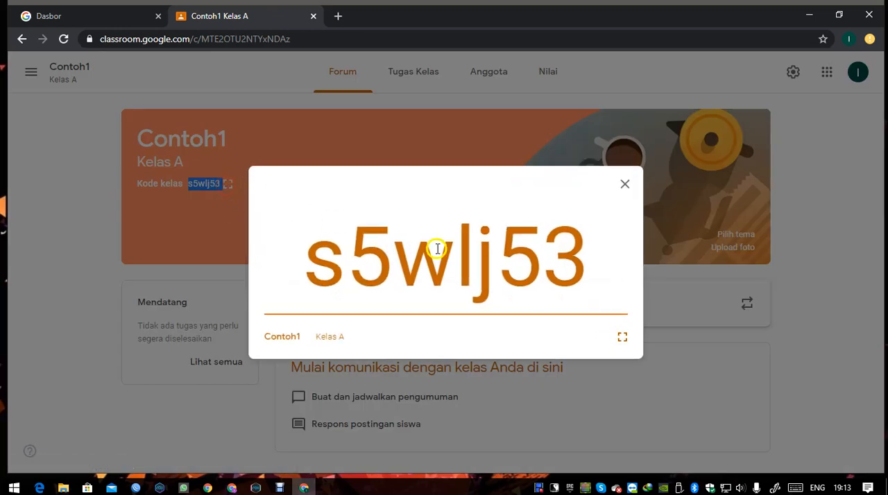
pyautogui.click(793, 261)
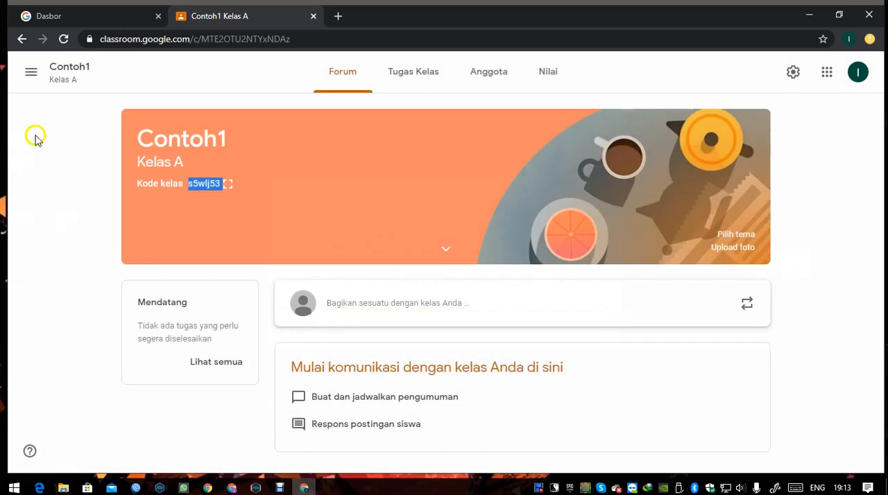
# - Return to the class list, check the options for joining or creating a class, and reopen Contoh1
pyautogui.click(33, 78)
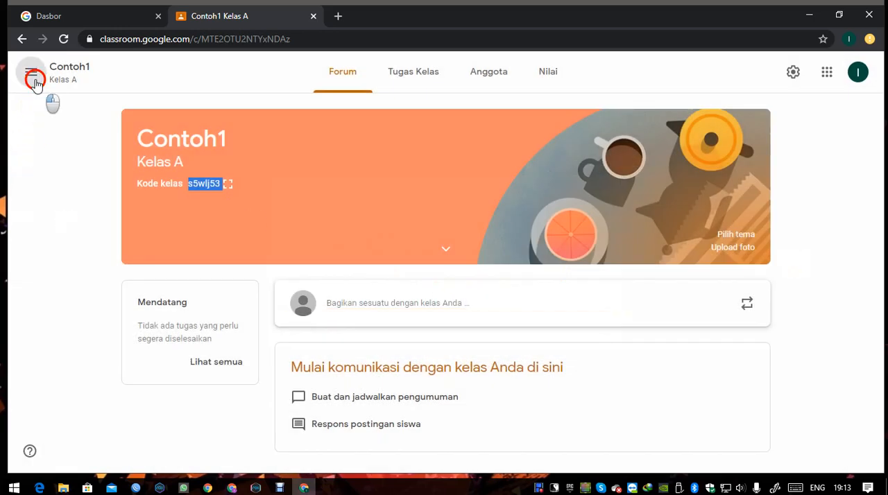
pyautogui.click(51, 88)
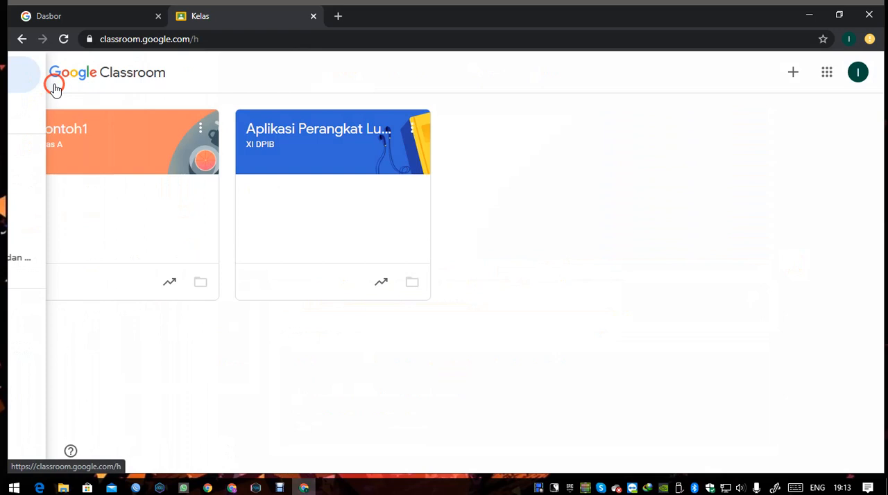
pyautogui.click(793, 74)
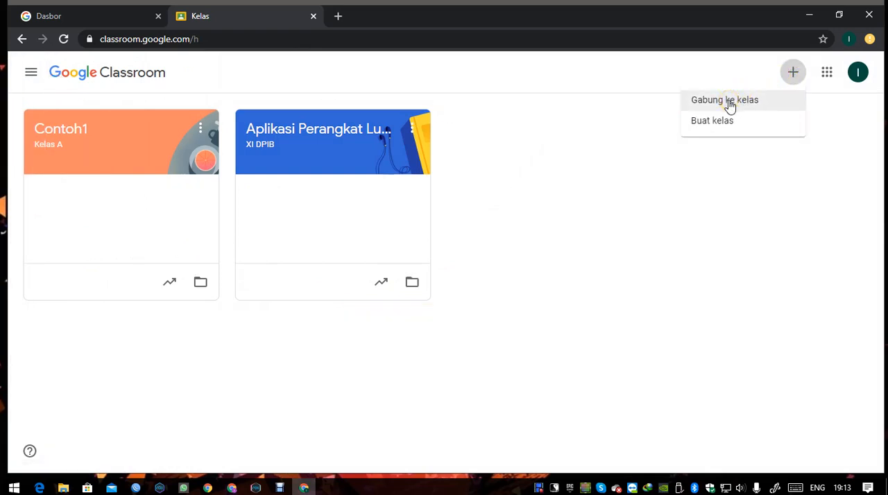
pyautogui.click(57, 130)
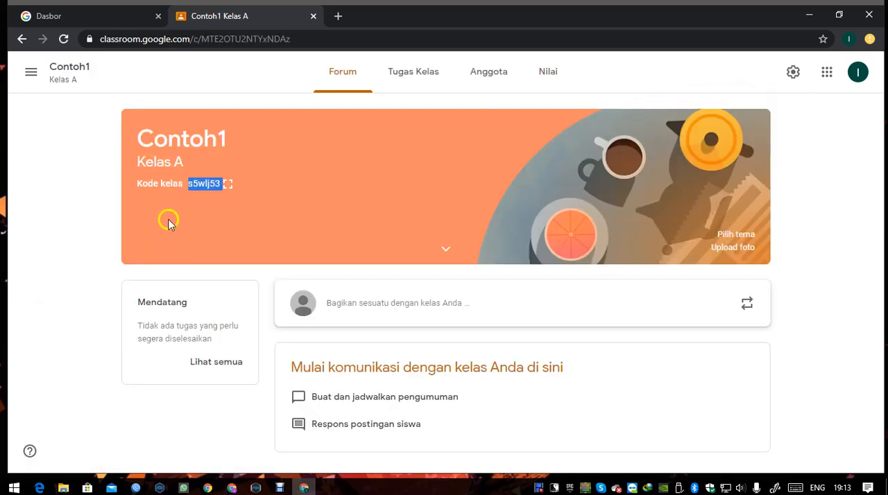
pyautogui.click(223, 219)
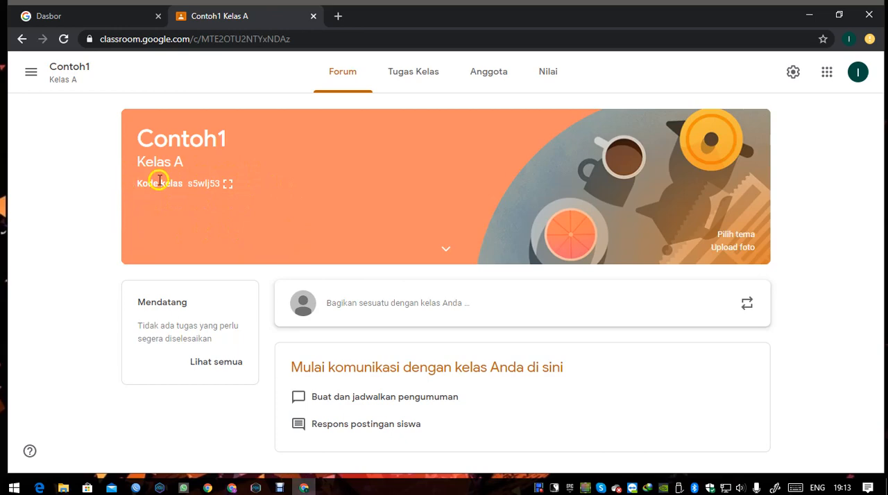
# - Check the Guru and Siswa sections on Contoh1's Anggota page and go back to the forum
pyautogui.click(484, 83)
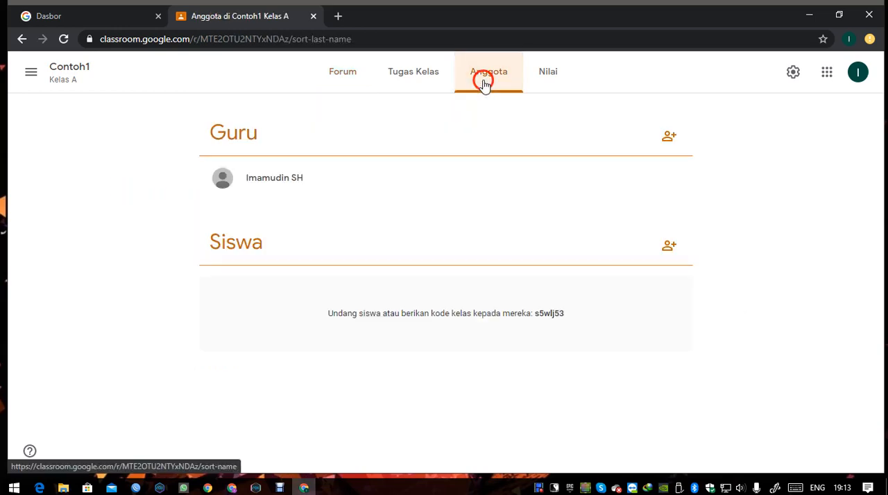
pyautogui.click(342, 82)
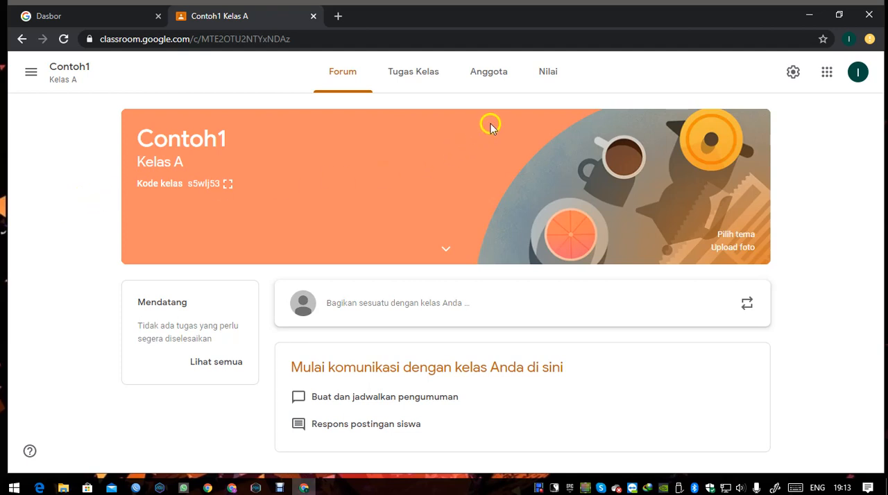
pyautogui.click(502, 81)
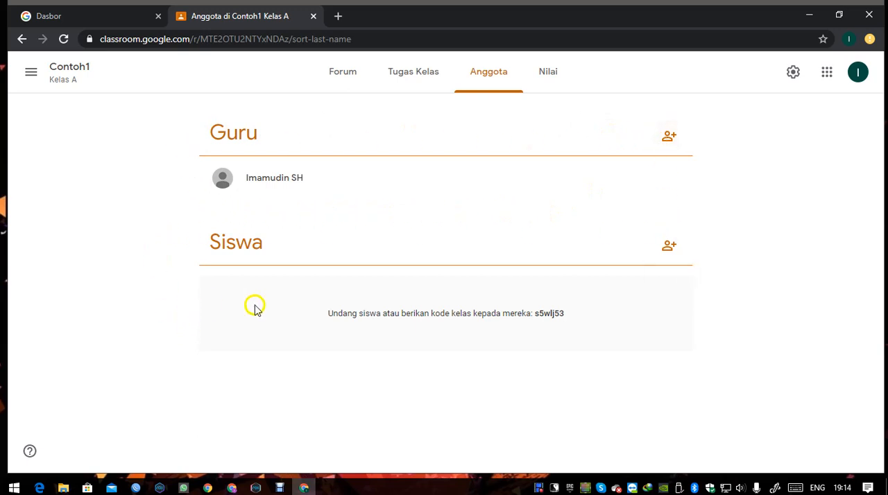
pyautogui.click(348, 82)
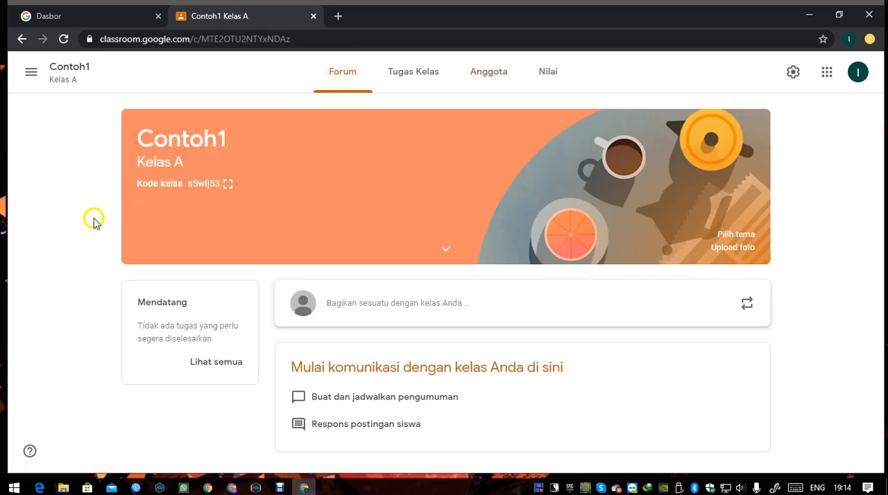